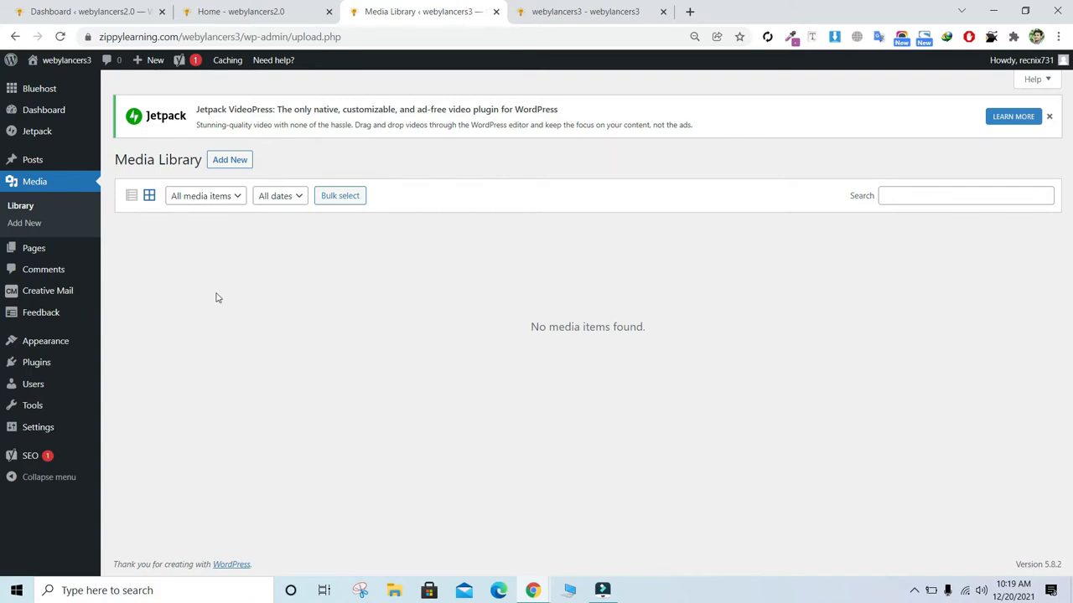
# Find the Contact Form by WPForms plugin by searching for "wpforms", and install and activate it
pyautogui.moveTo(61, 369)
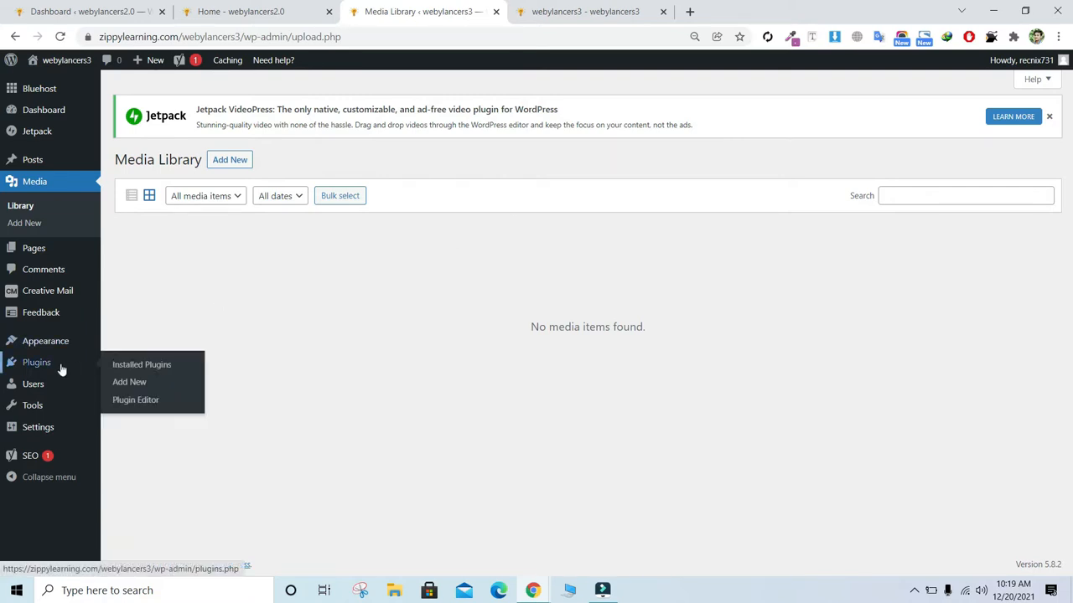
pyautogui.click(139, 392)
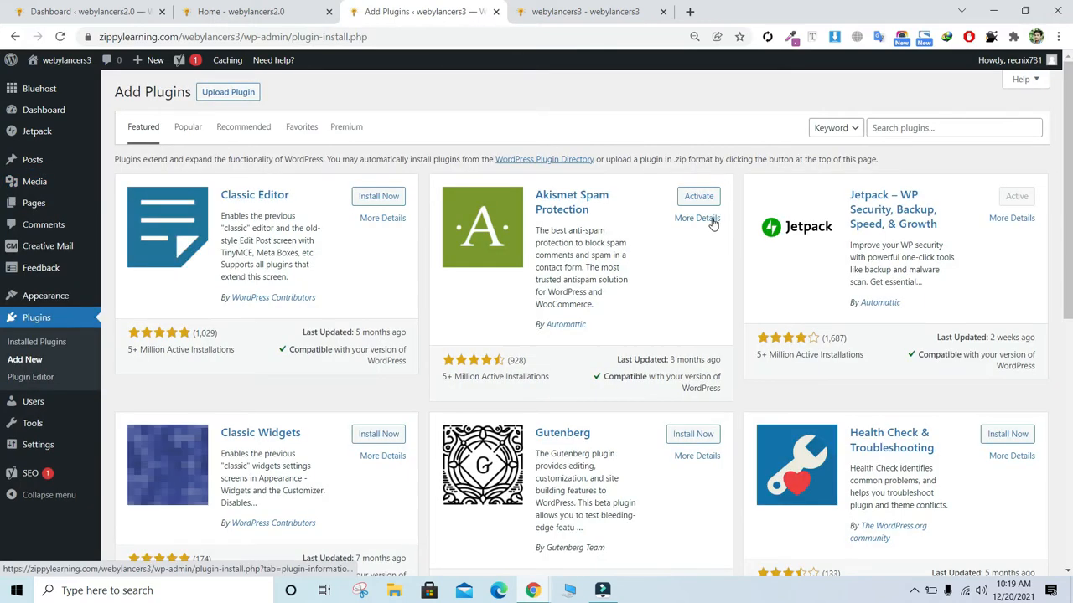
pyautogui.click(960, 126)
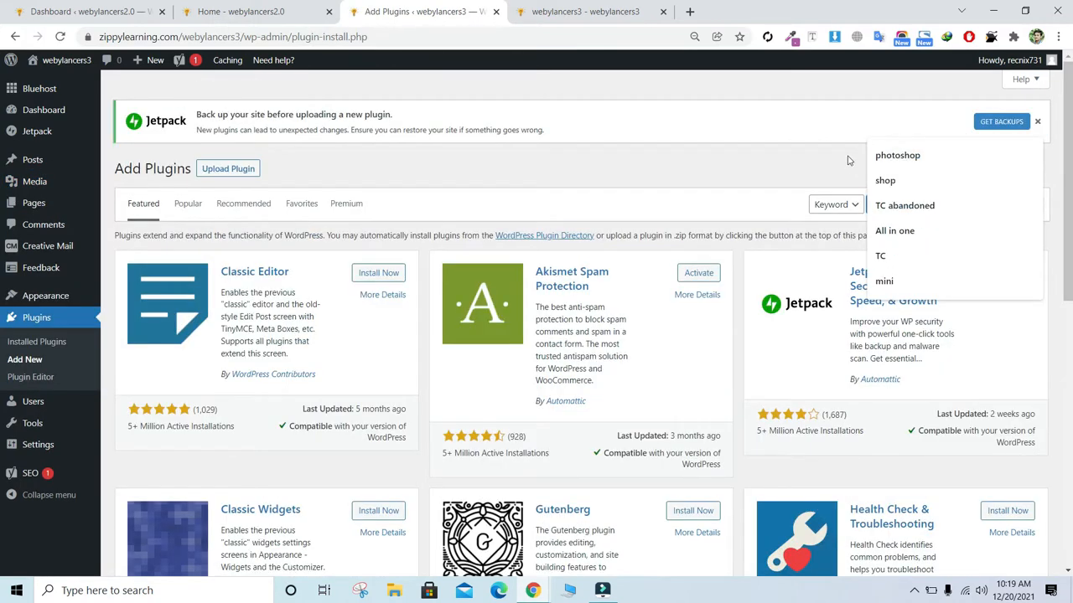
pyautogui.click(931, 204)
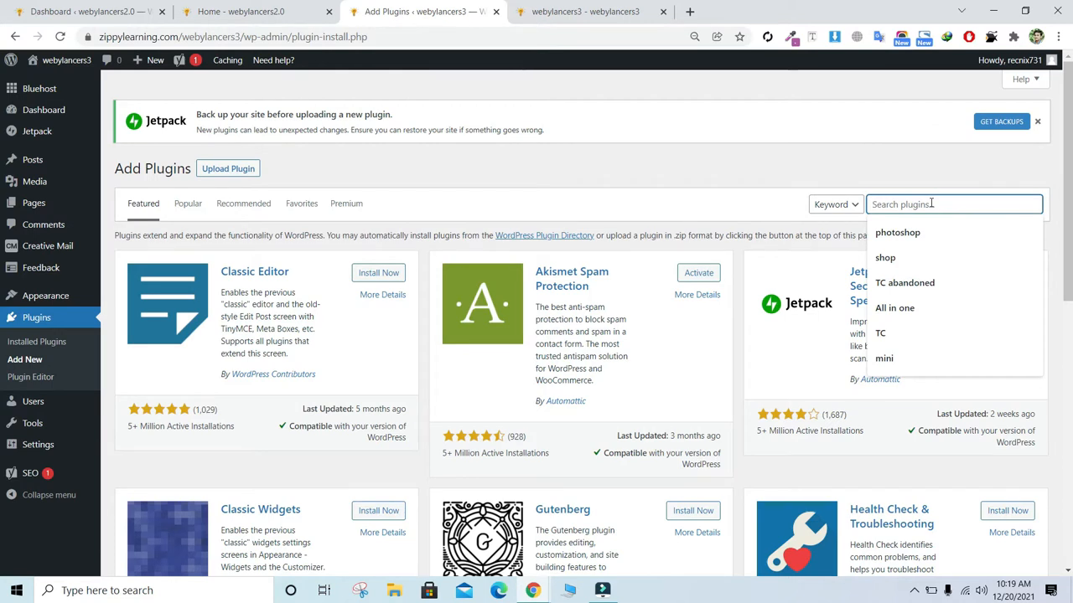
pyautogui.write('wpforms')
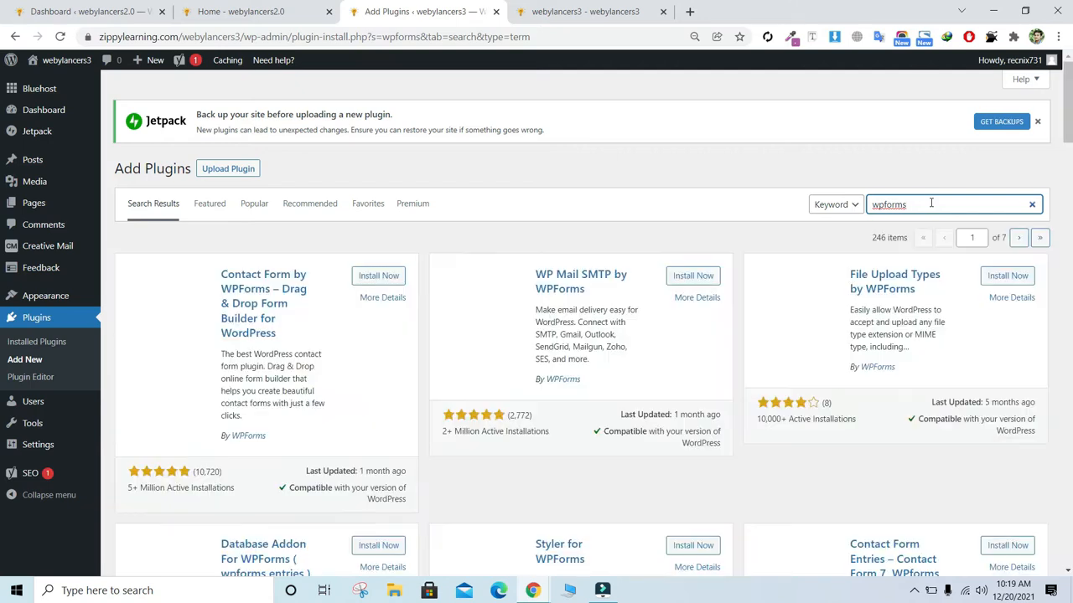
pyautogui.click(378, 277)
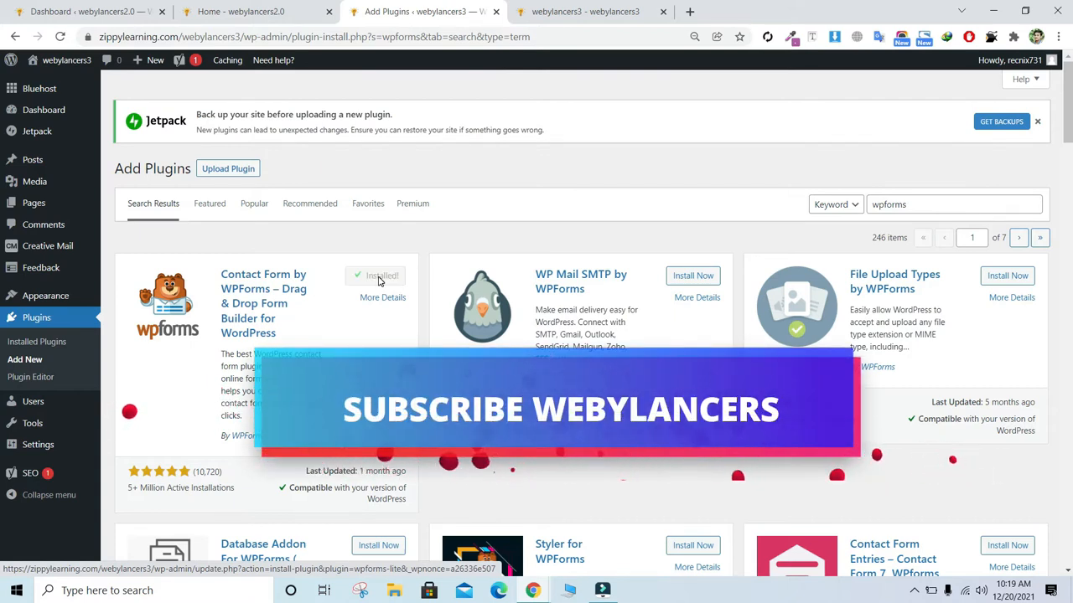
pyautogui.click(379, 282)
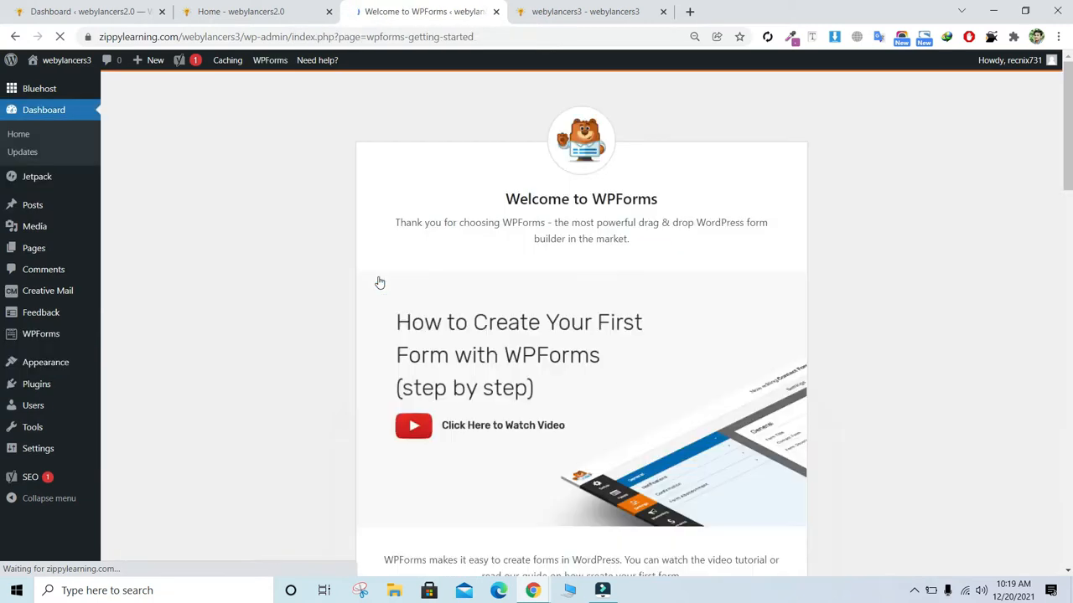
# Create a first WPForms form from the Simple Contact Form template
pyautogui.scroll(-4, 581, 336)
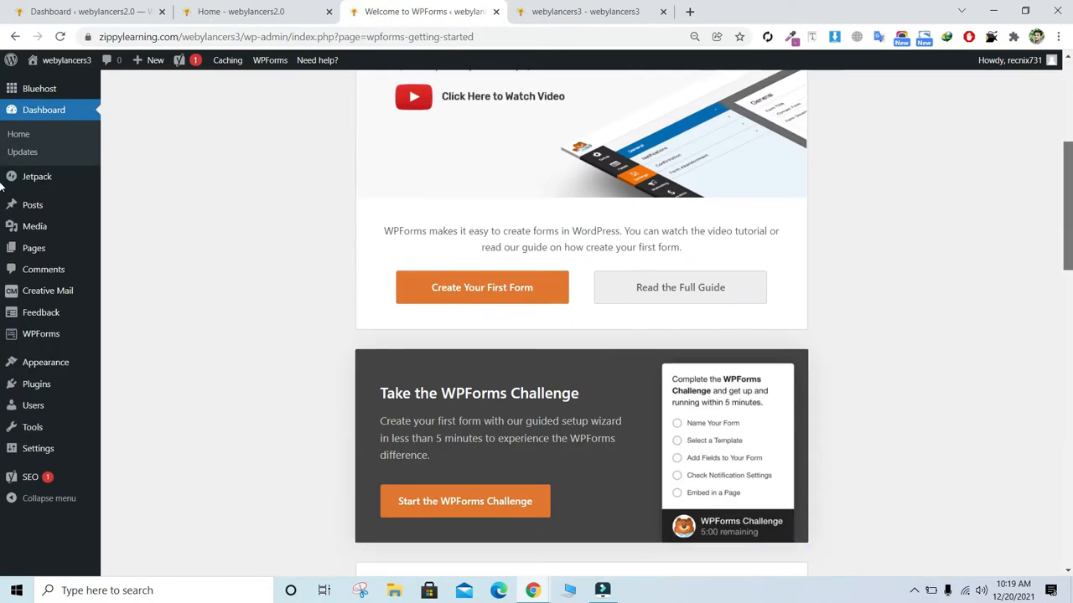
pyautogui.click(474, 274)
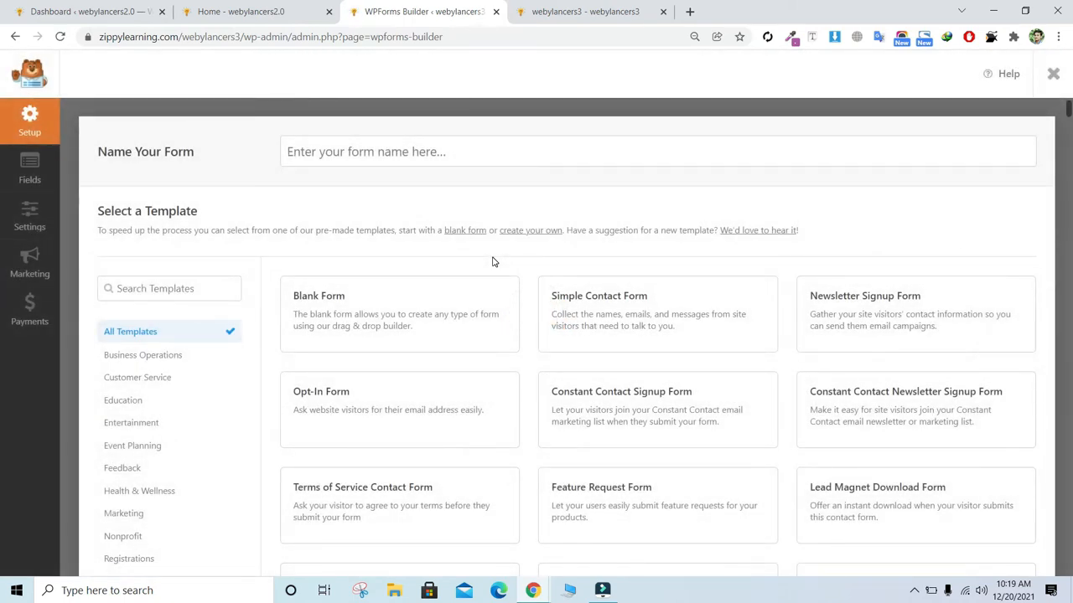
pyautogui.moveTo(635, 317)
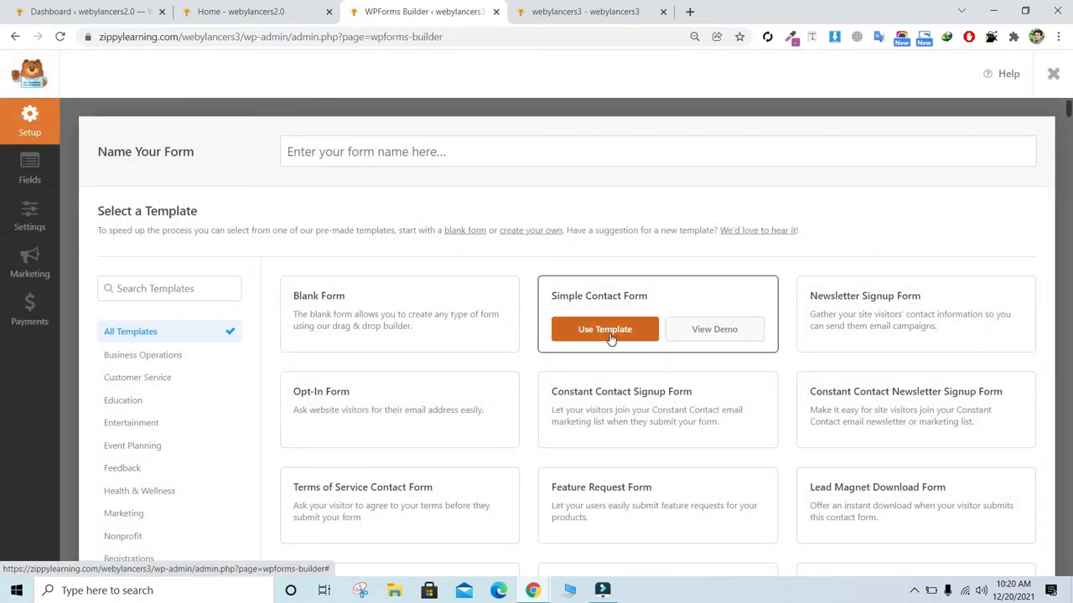
pyautogui.click(610, 333)
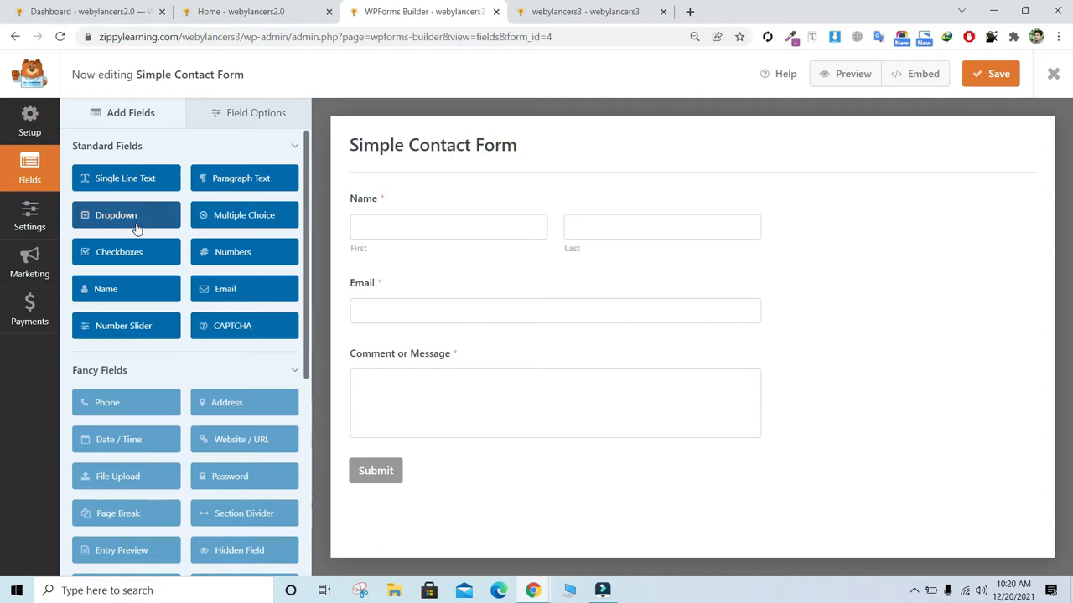
# Add a Dropdown field between the Email and Comment or Message fields and save the form
pyautogui.moveTo(134, 225); pyautogui.dragTo(430, 368)
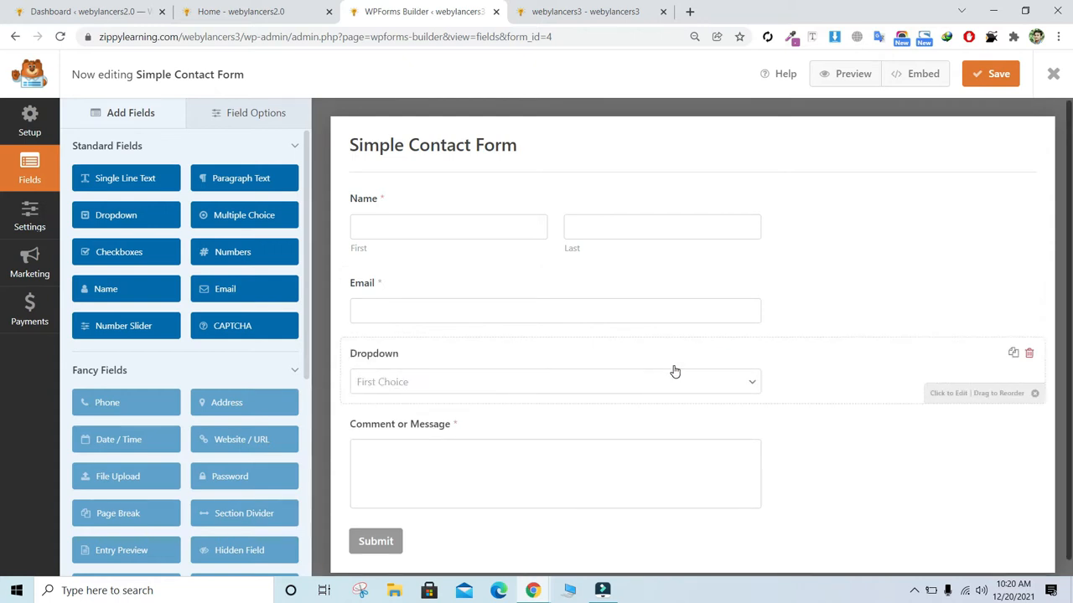
pyautogui.click(672, 359)
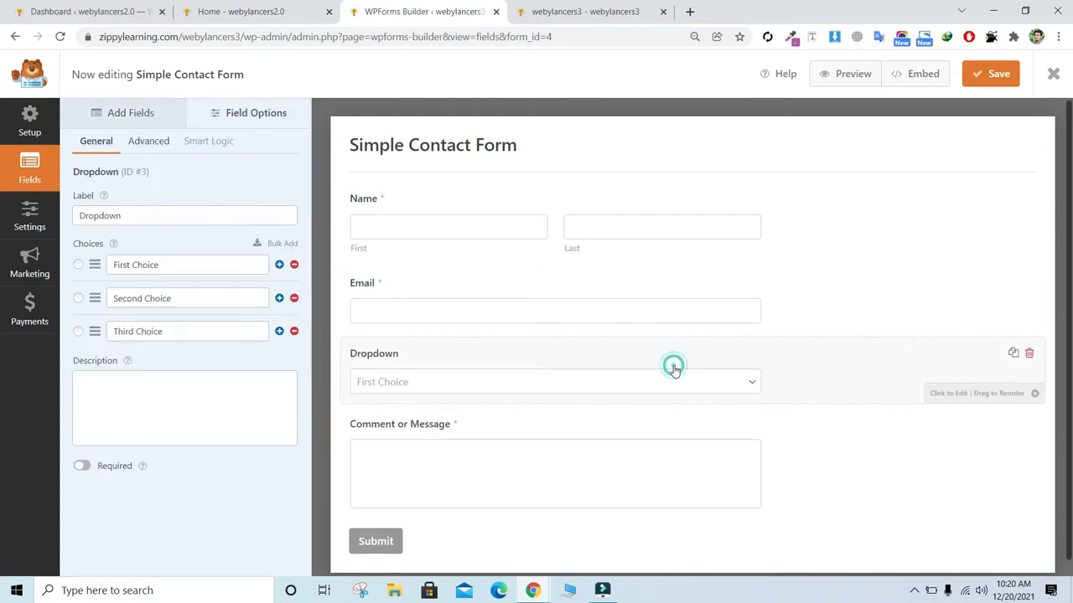
pyautogui.click(183, 268)
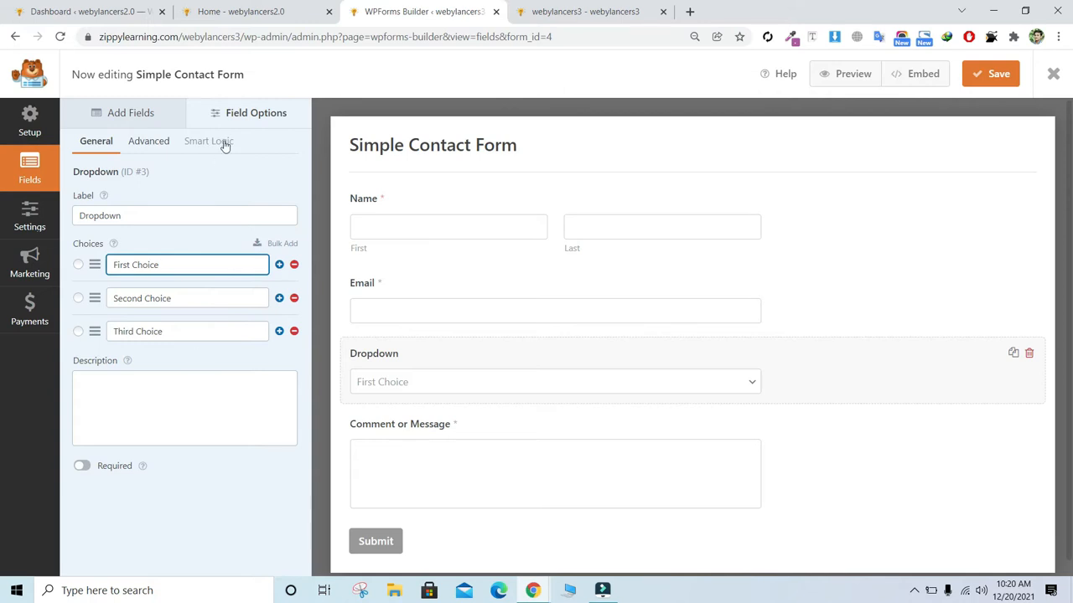
pyautogui.click(998, 74)
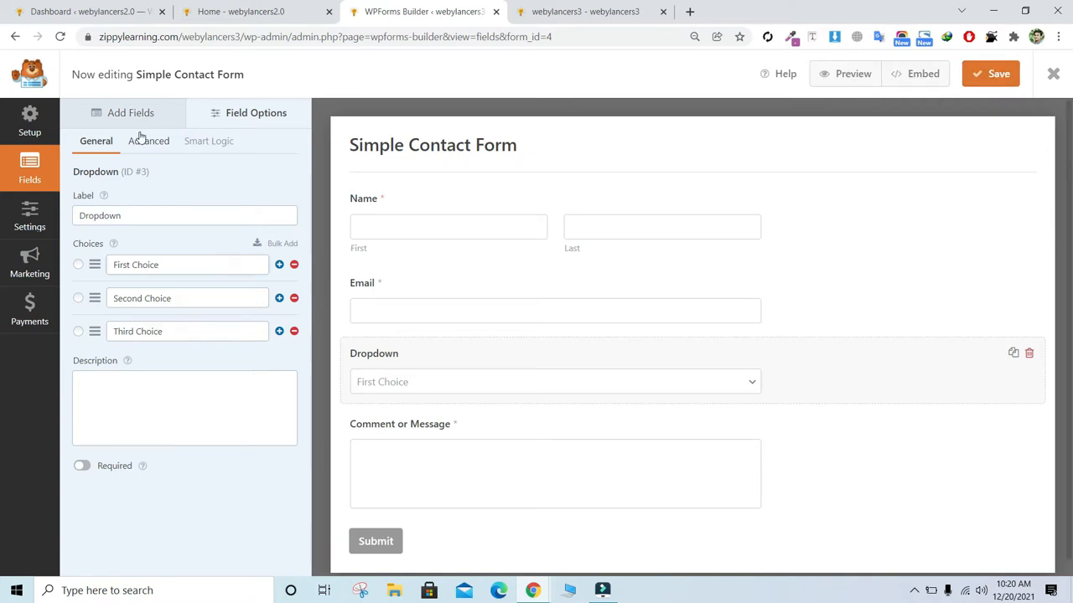
# Review the form's default notification settings, including the send-to email address, and save the form
pyautogui.click(32, 225)
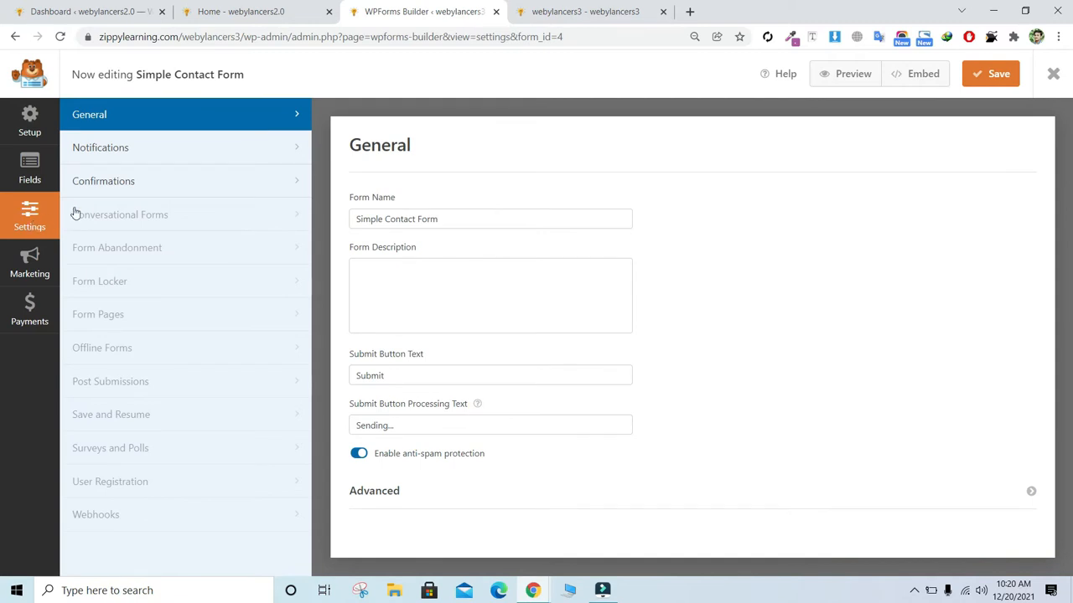
pyautogui.click(208, 146)
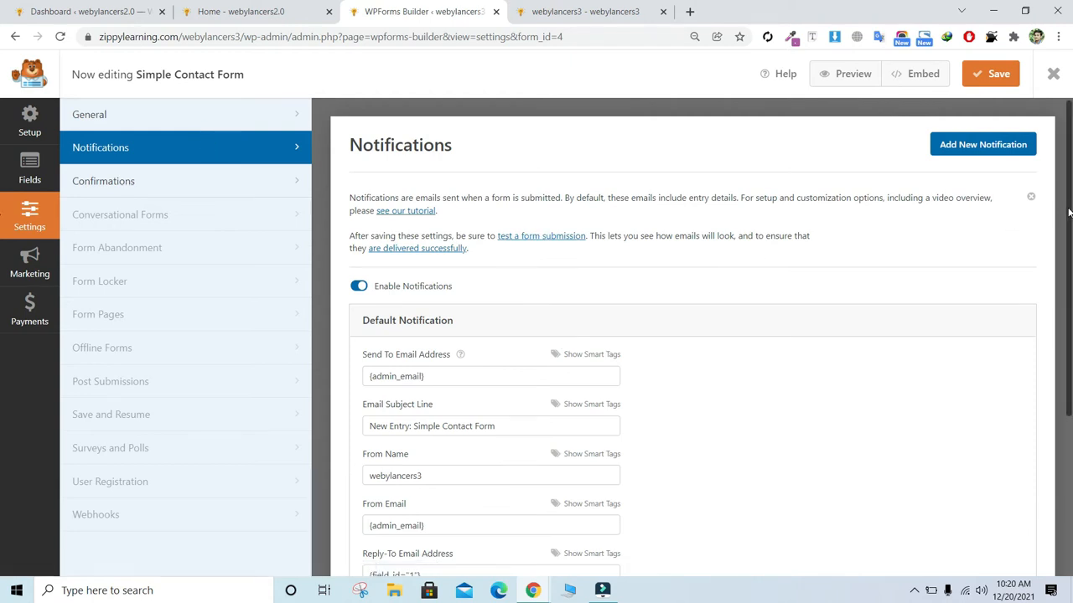
pyautogui.moveTo(1069, 214); pyautogui.dragTo(1069, 307)
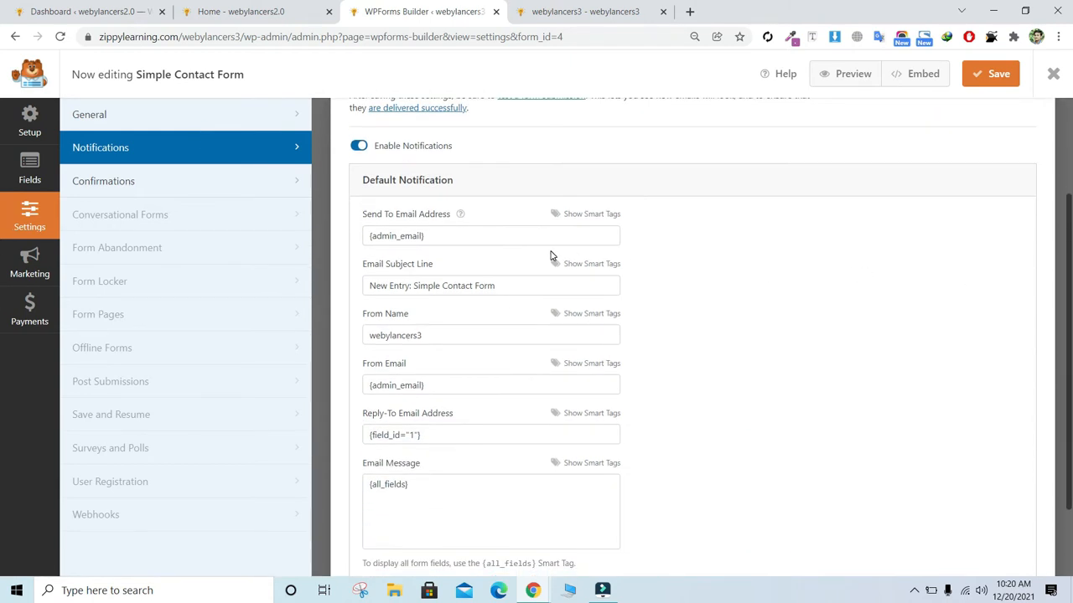
pyautogui.click(468, 236)
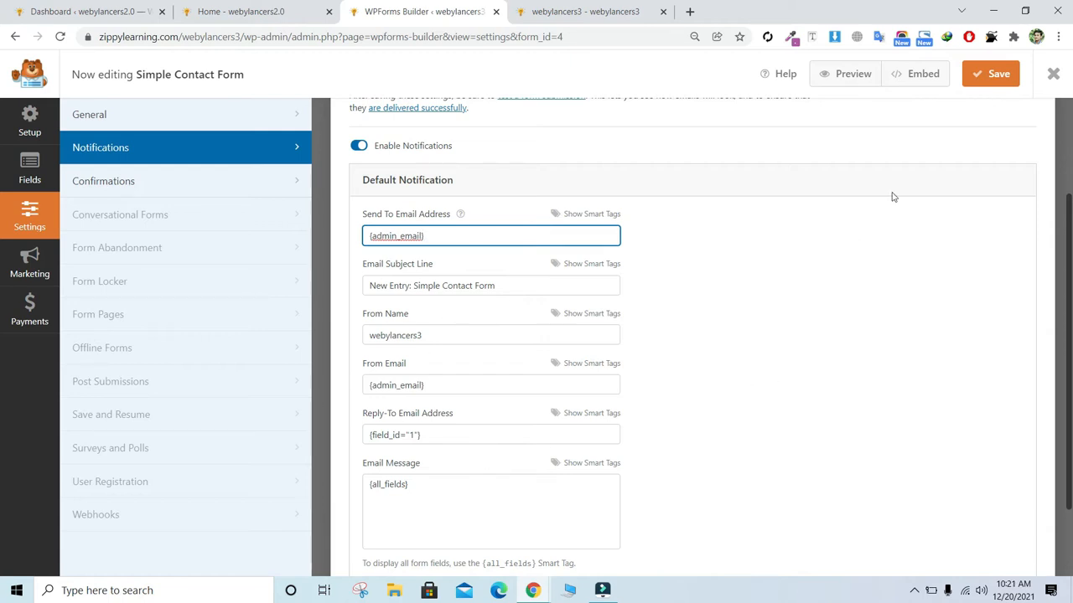
pyautogui.scroll(2, 1069, 219)
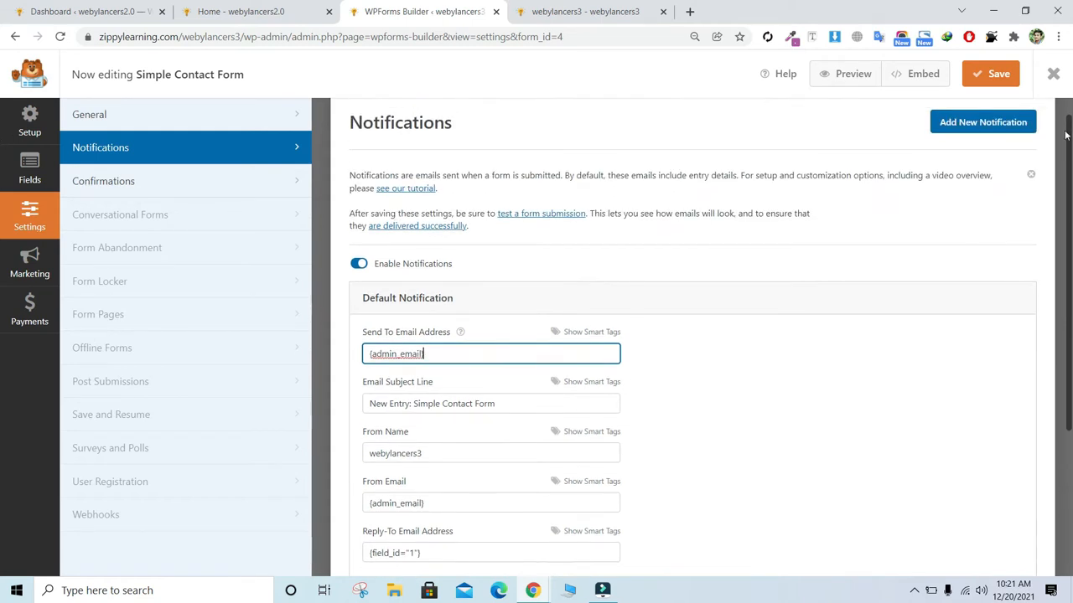
pyautogui.click(983, 75)
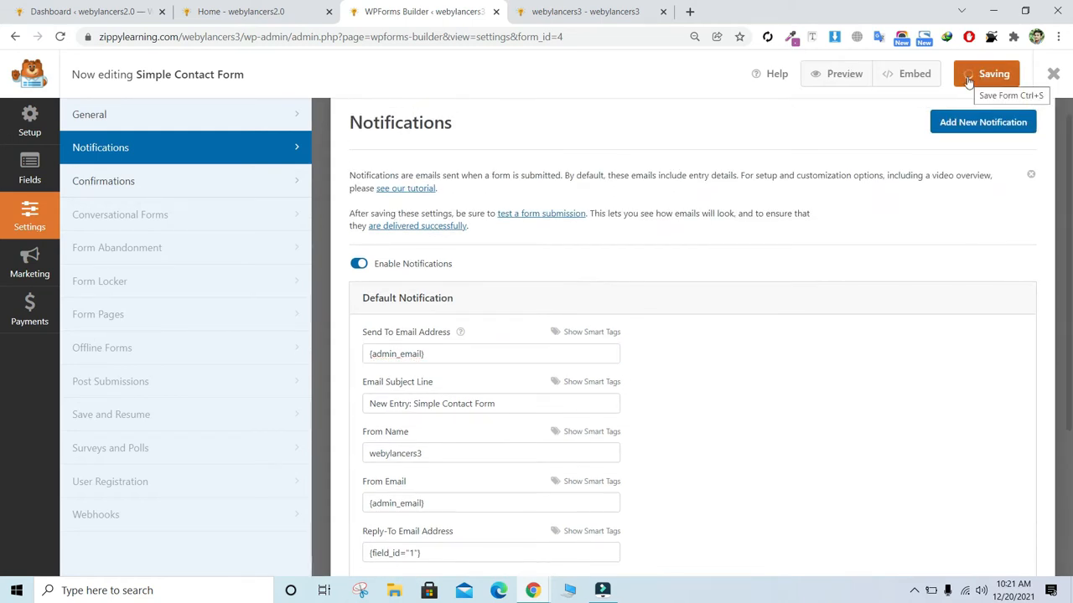
# Embed the form in a new page named Contact and dismiss the block editor's welcome guide
pyautogui.click(905, 76)
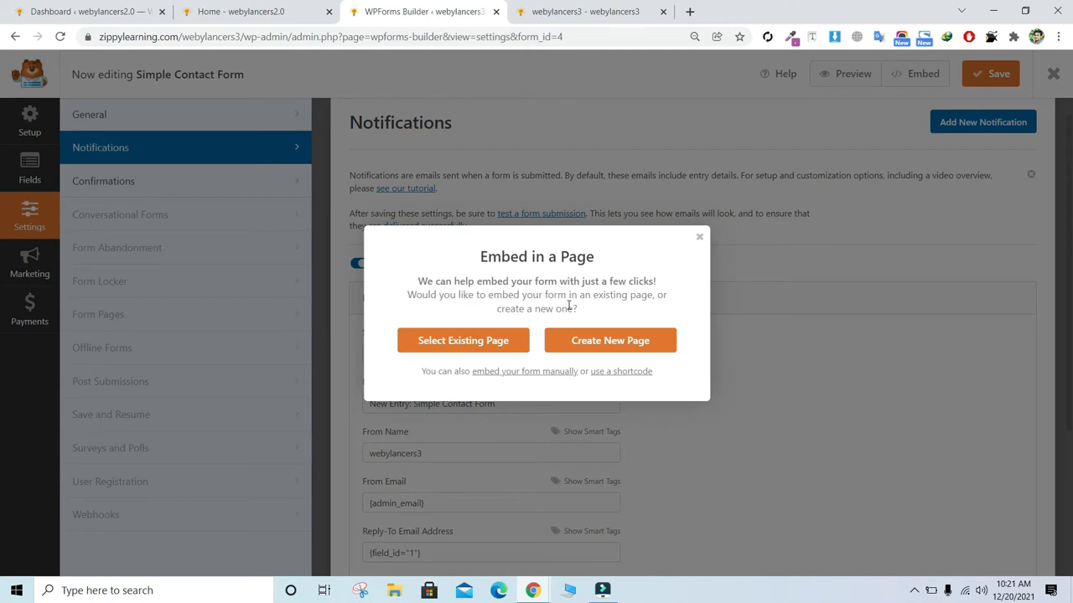
pyautogui.click(599, 350)
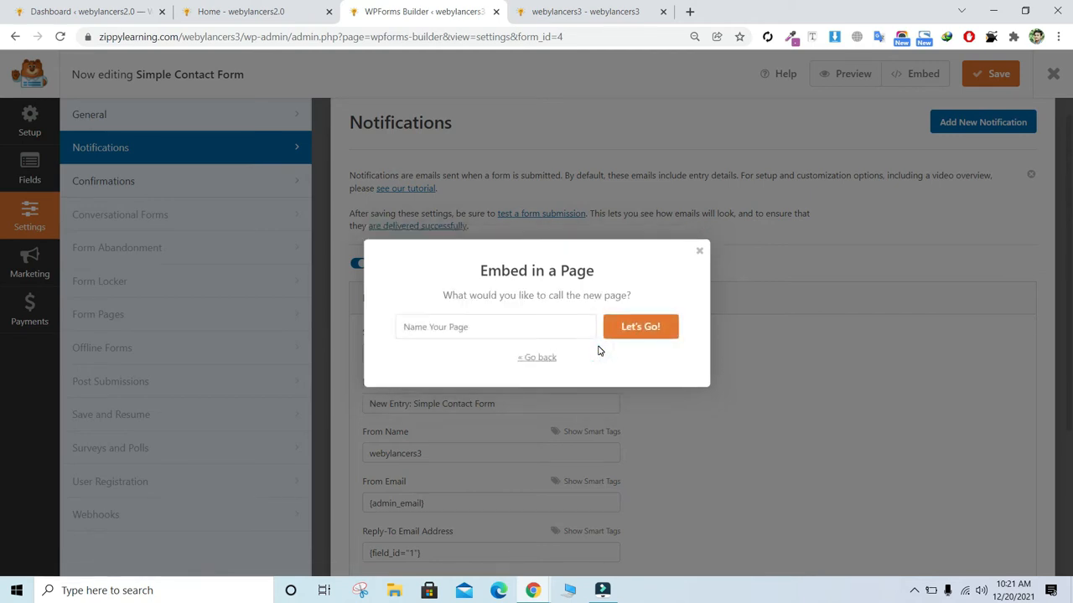
pyautogui.click(528, 326)
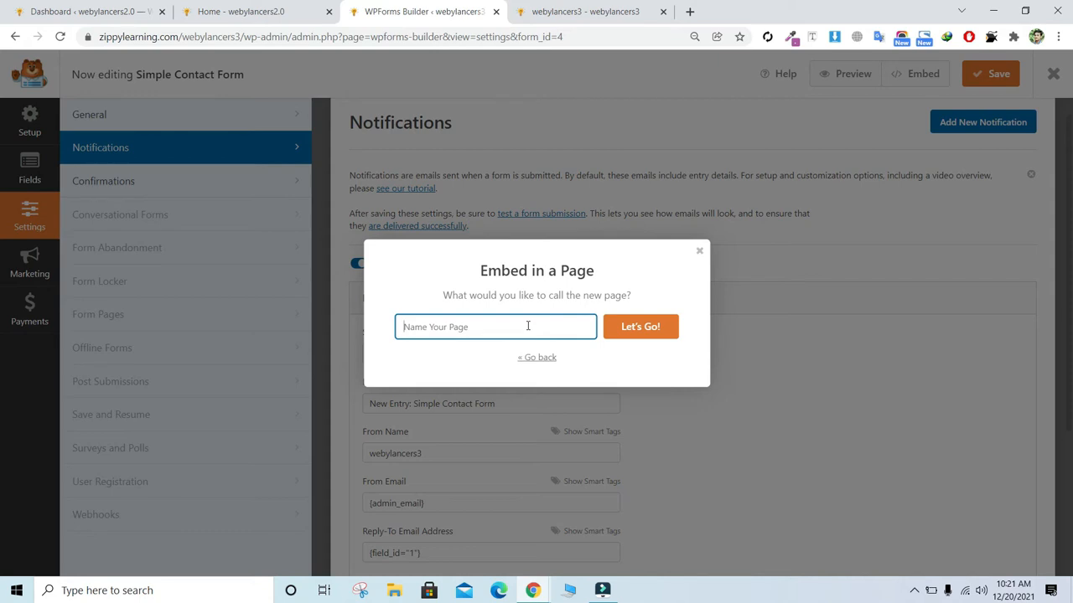
pyautogui.write('Contact')
pyautogui.click(635, 327)
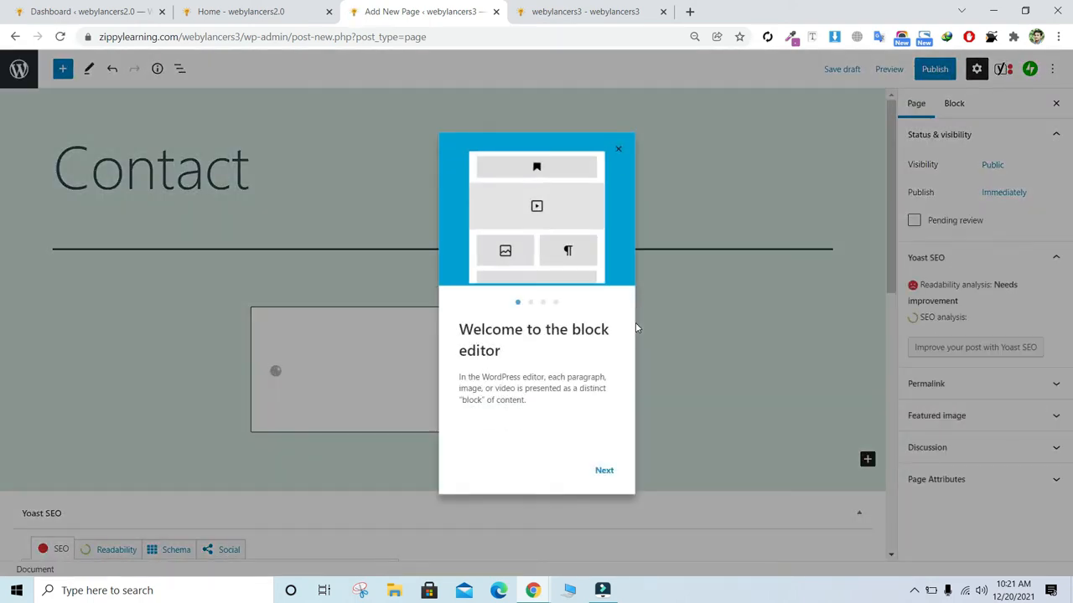
pyautogui.click(619, 147)
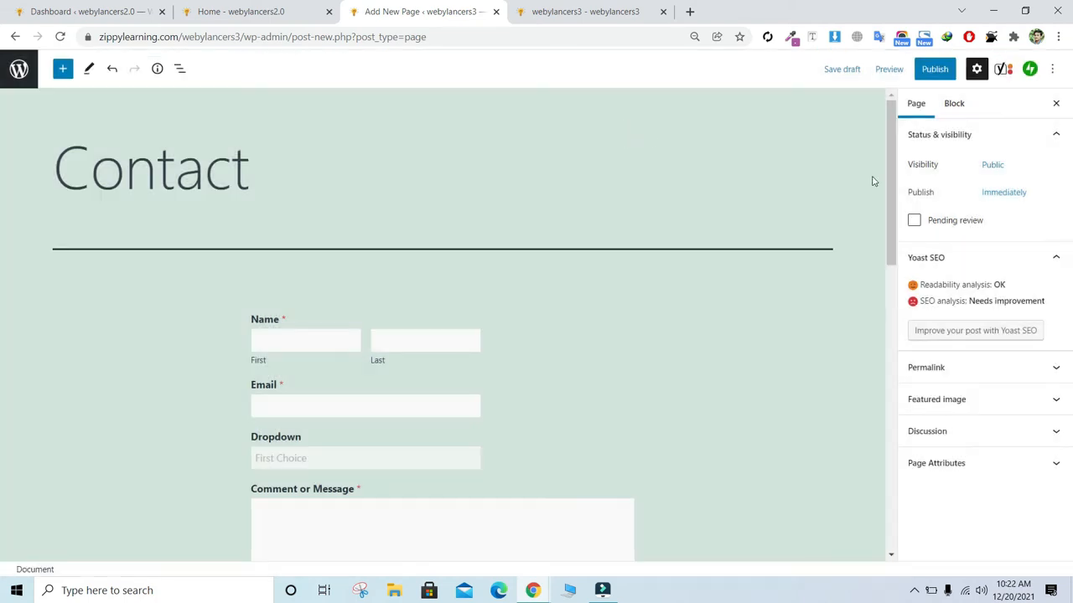
# Publish the Contact page with the embedded form
pyautogui.moveTo(887, 178)
pyautogui.mouseDown()
pyautogui.moveTo(887, 289)
pyautogui.moveTo(881, 171)
pyautogui.mouseUp()
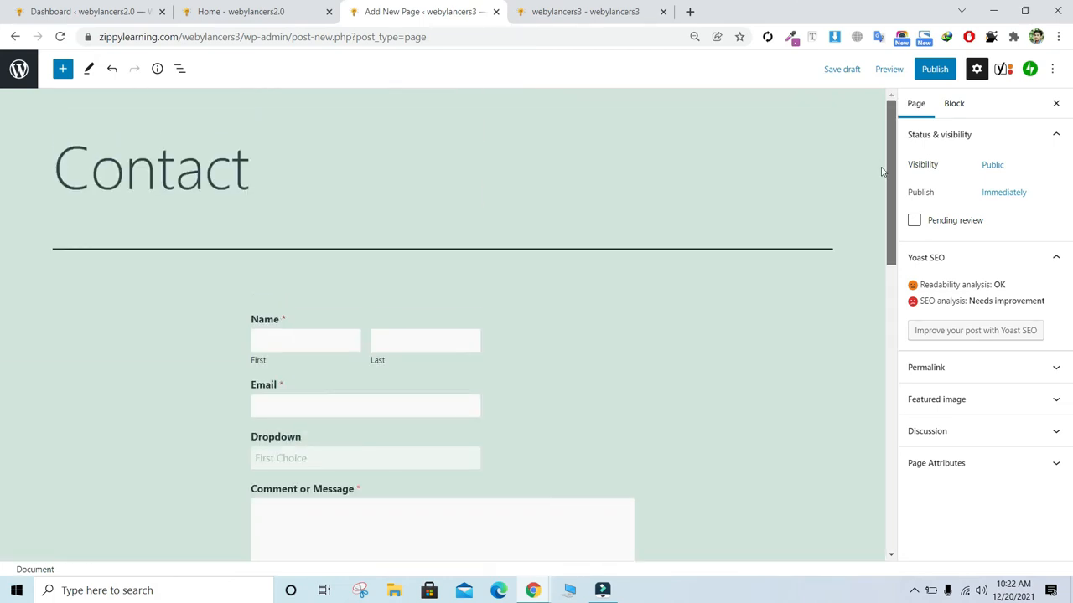
pyautogui.click(931, 73)
pyautogui.click(943, 72)
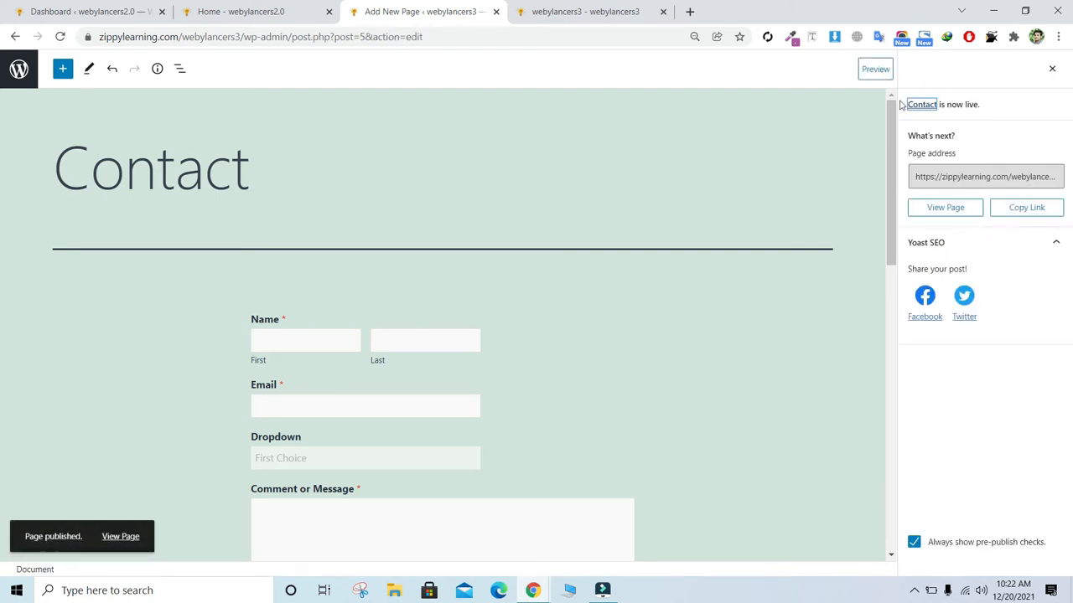
# View the published Contact page and examine the layout of its form from the heading down to the submit button
pyautogui.click(945, 208)
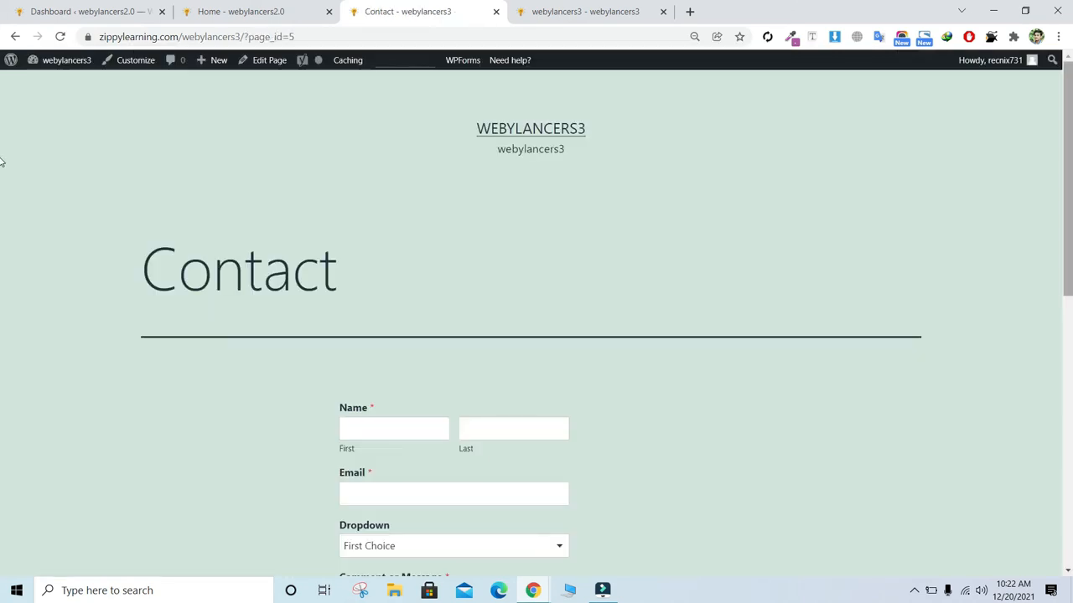
pyautogui.scroll(-3, 3, 252)
pyautogui.scroll(-2, 3, 293)
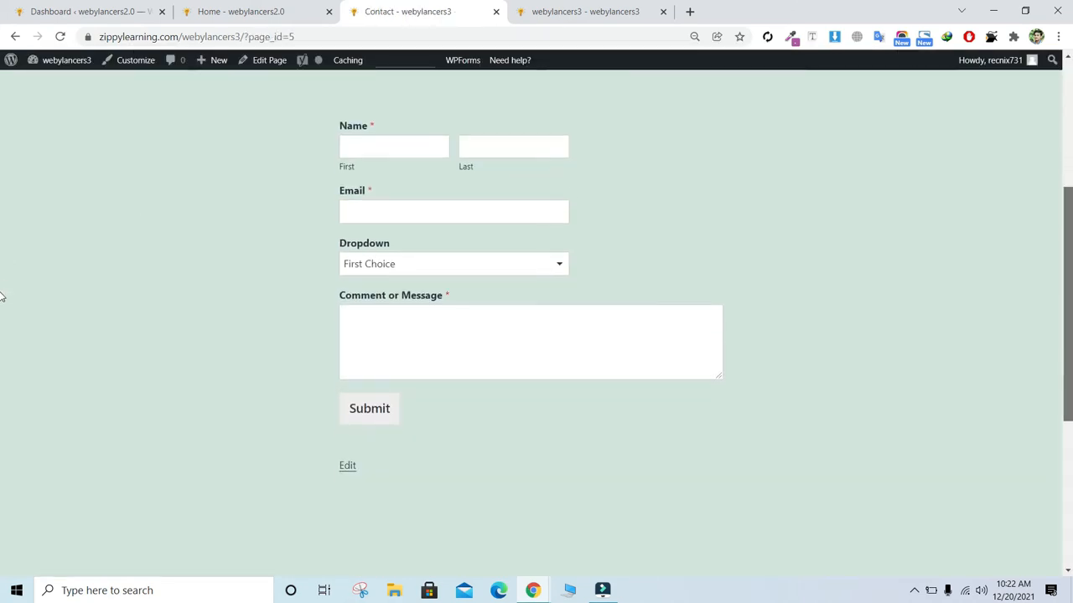
pyautogui.scroll(3, 3, 260)
pyautogui.scroll(2, 2, 201)
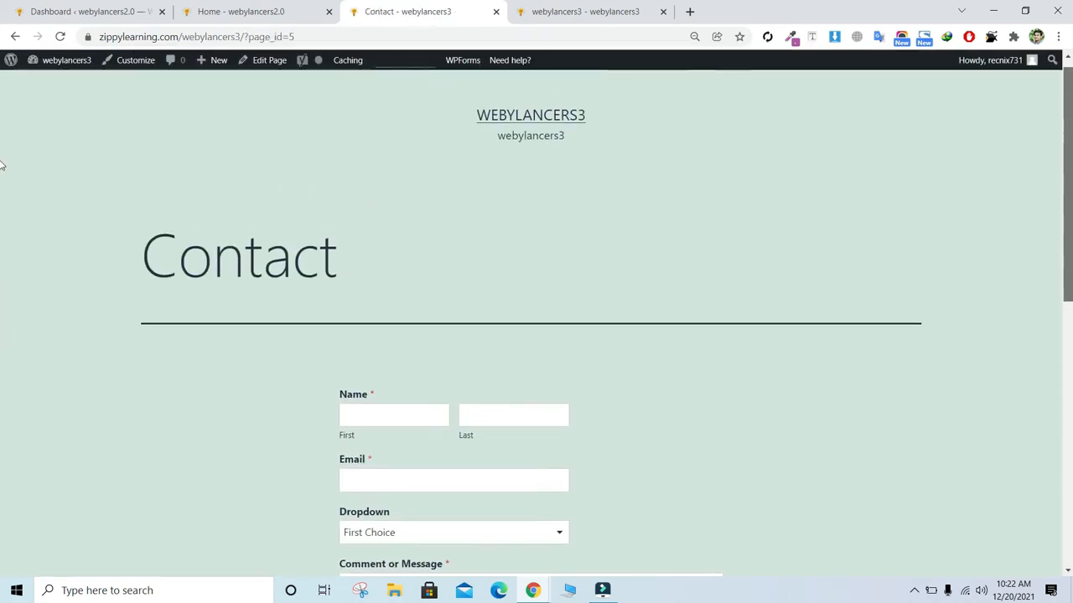
pyautogui.scroll(-7, 3, 192)
pyautogui.scroll(7, 3, 238)
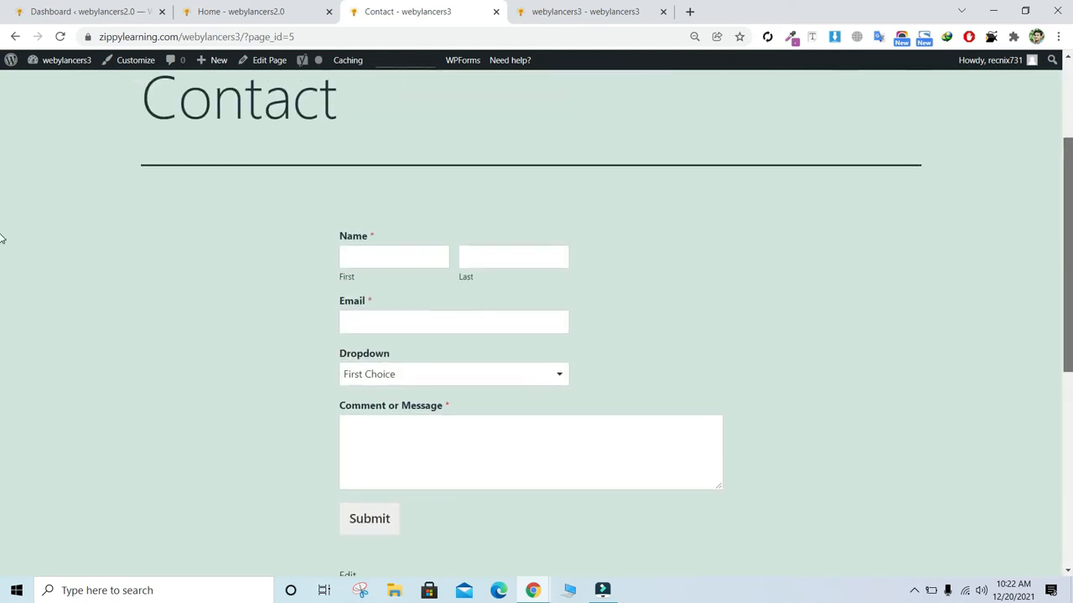
pyautogui.scroll(-2, 2, 201)
pyautogui.scroll(-3, 3, 233)
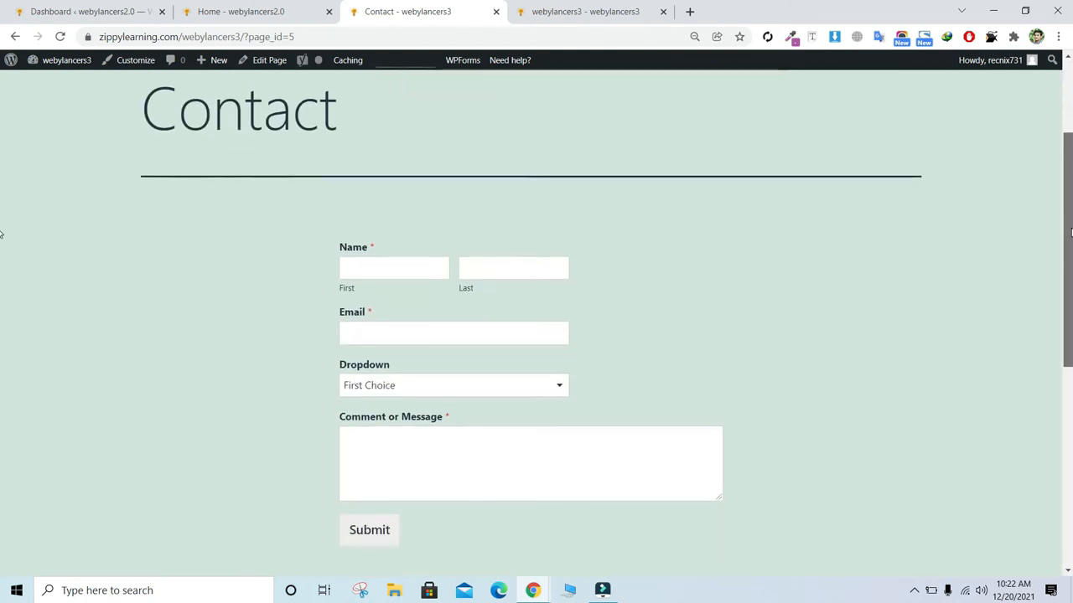
pyautogui.scroll(2, 3, 339)
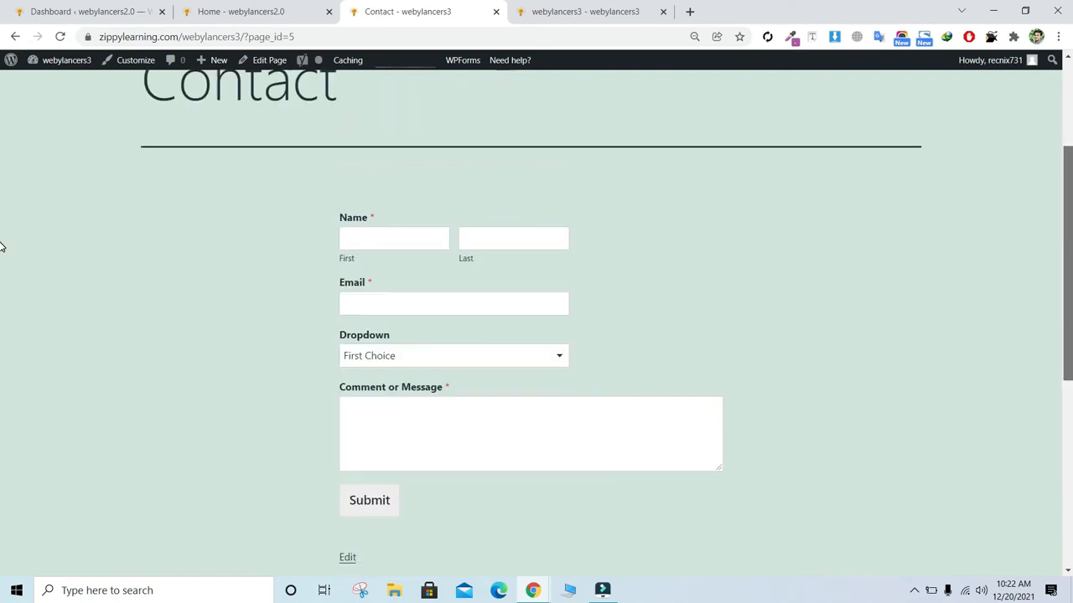
pyautogui.scroll(2, 3, 185)
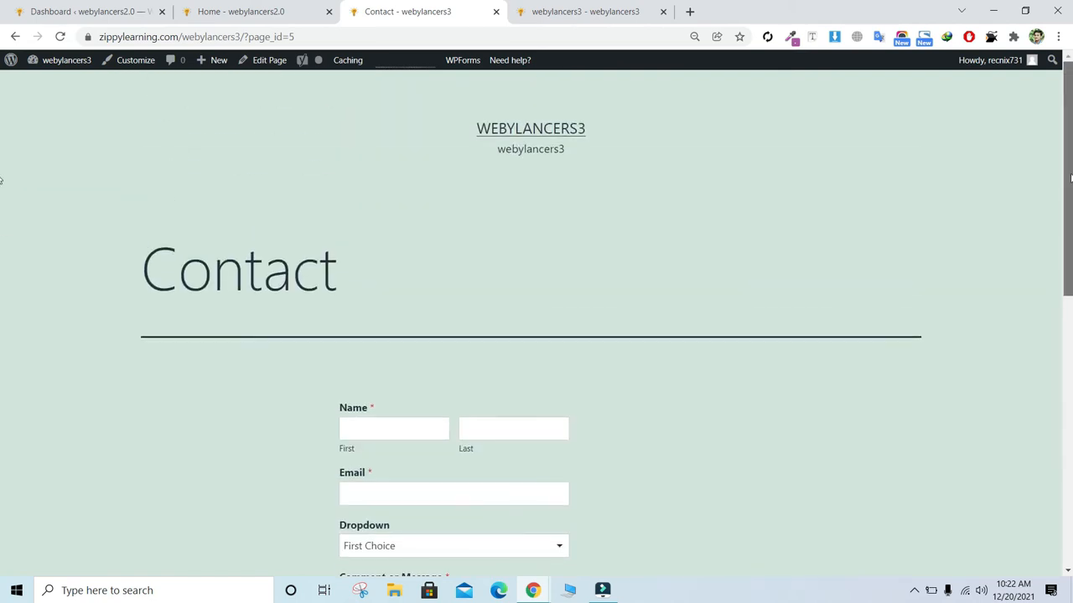
pyautogui.scroll(-2, 3, 210)
pyautogui.scroll(-3, 3, 300)
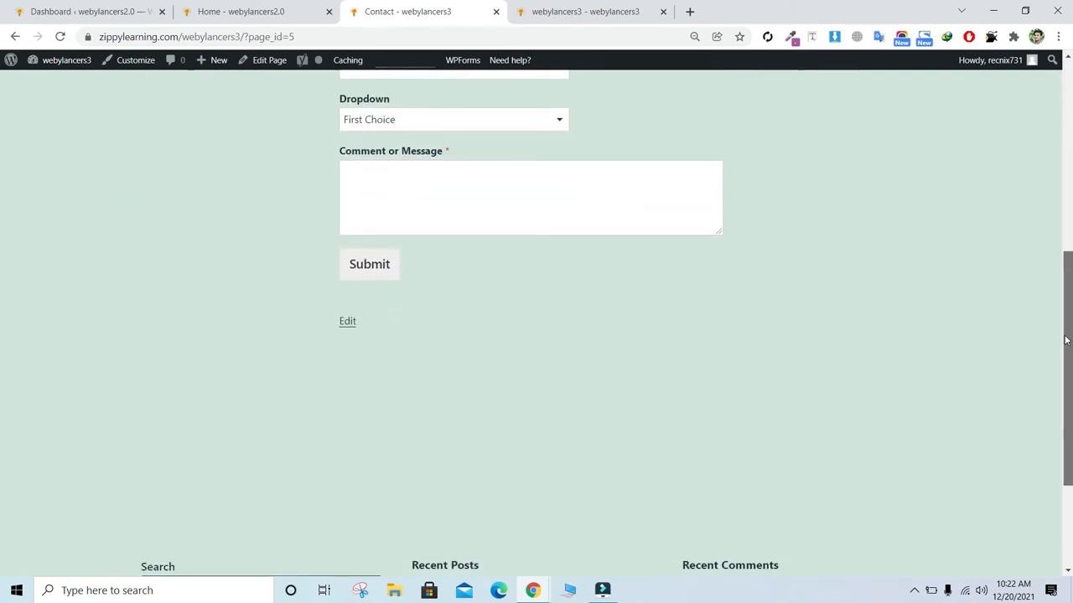
pyautogui.moveTo(1068, 338); pyautogui.dragTo(1059, 192)
pyautogui.scroll(1, 1058, 192)
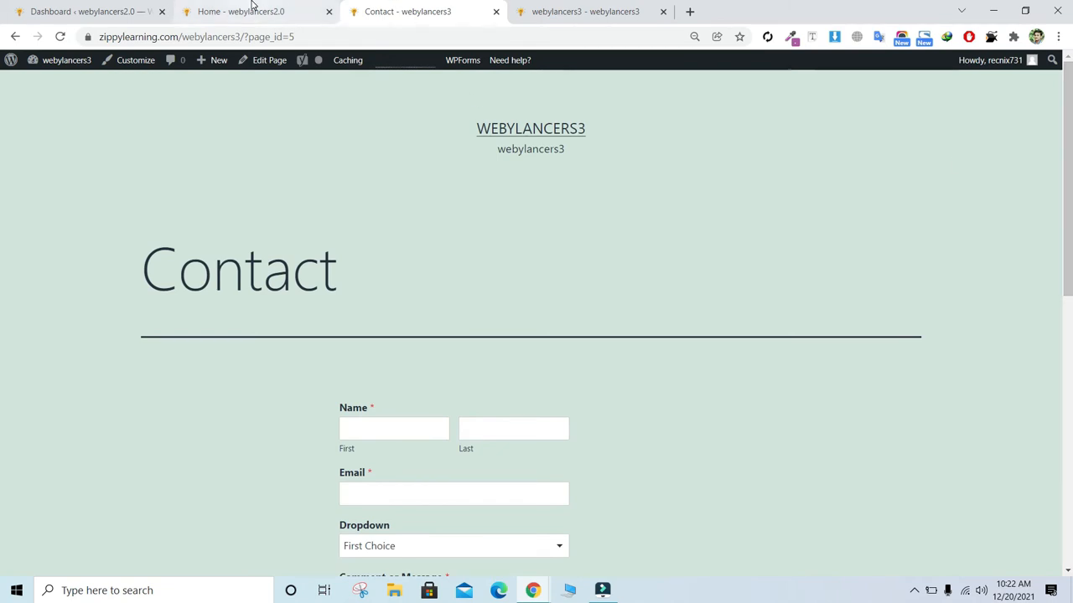
# Switch to the webylancers2.0 dashboard and open its WPForms forms overview
pyautogui.click(88, 11)
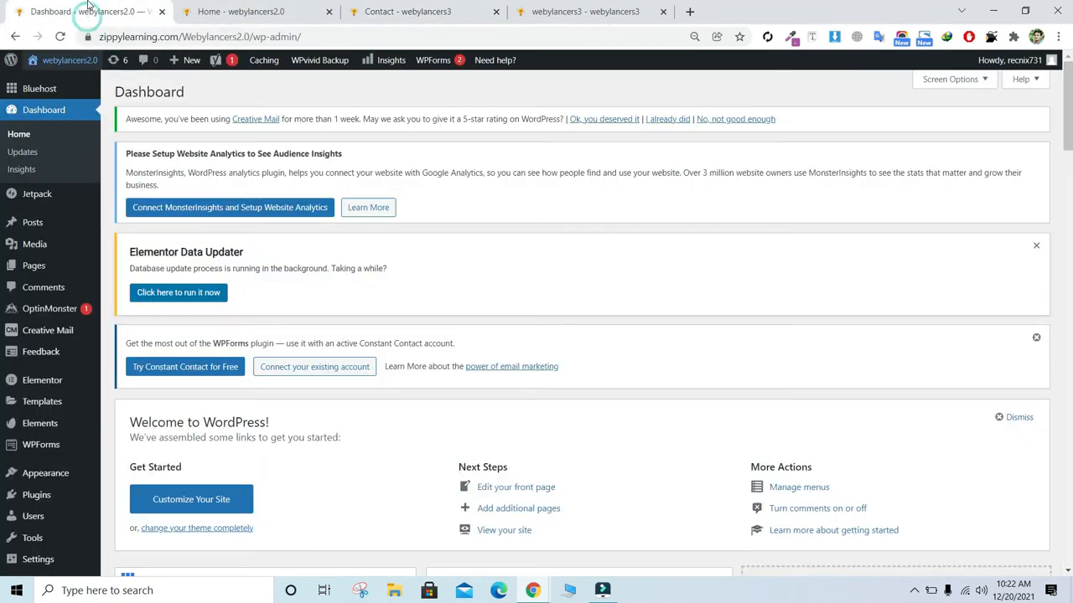
pyautogui.moveTo(44, 453)
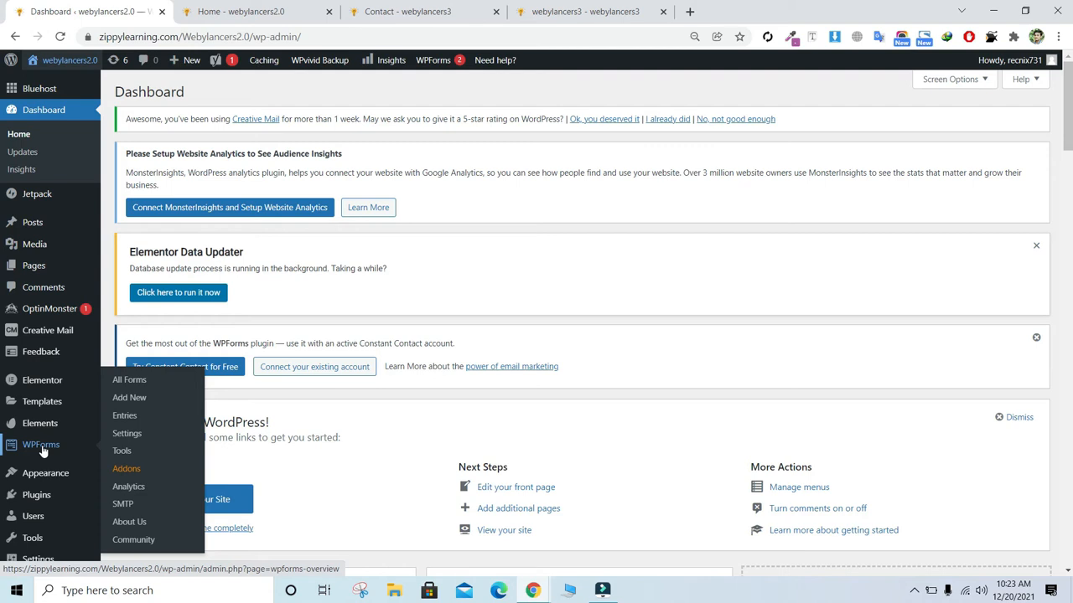
pyautogui.click(43, 452)
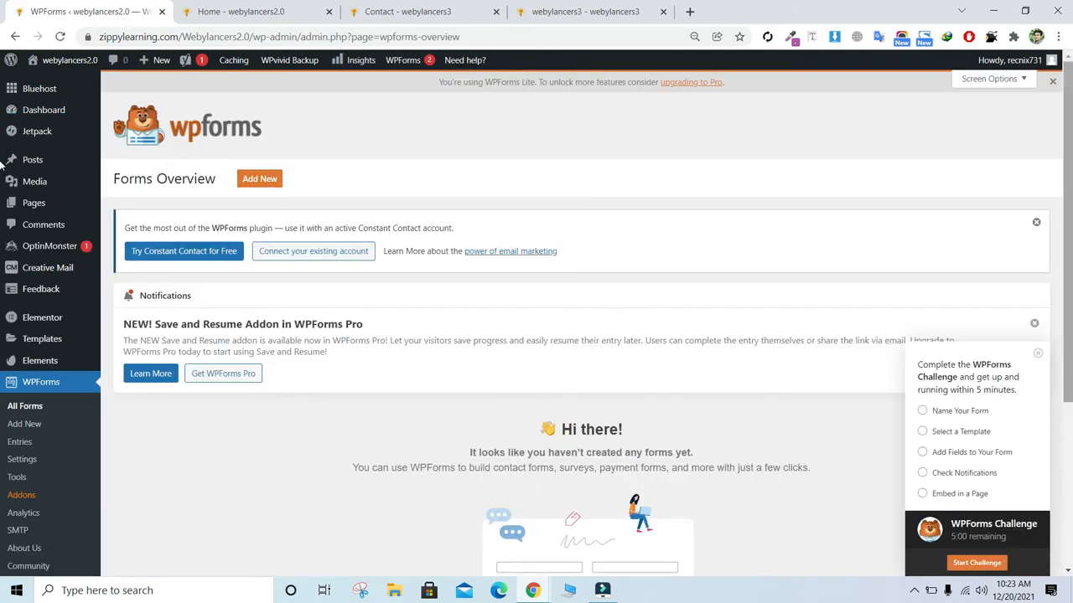
pyautogui.scroll(-3, 2, 165)
pyautogui.scroll(1, 2, 268)
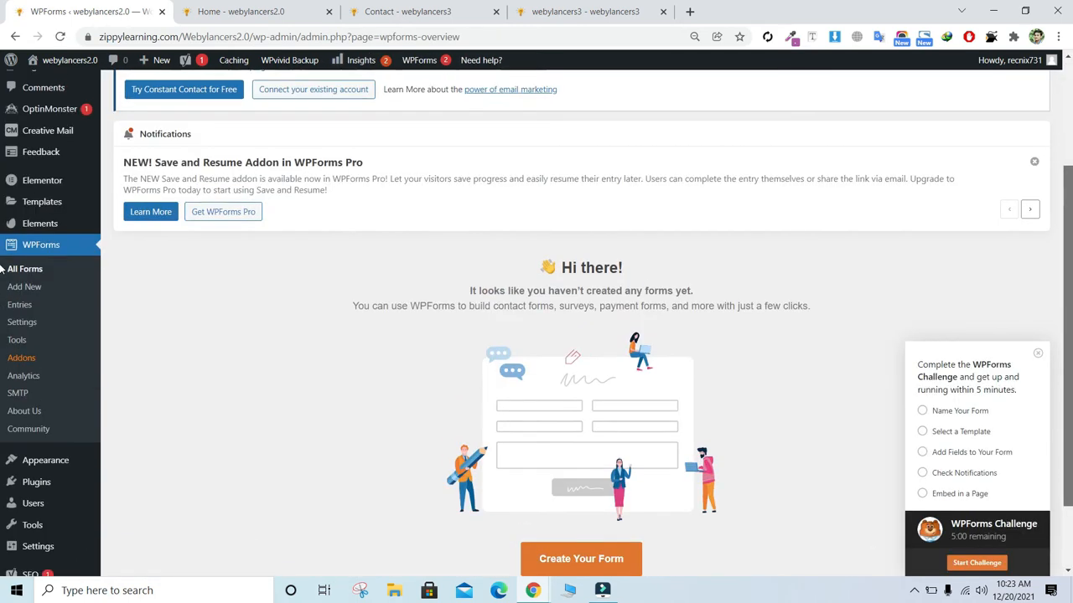
pyautogui.scroll(-1, 587, 469)
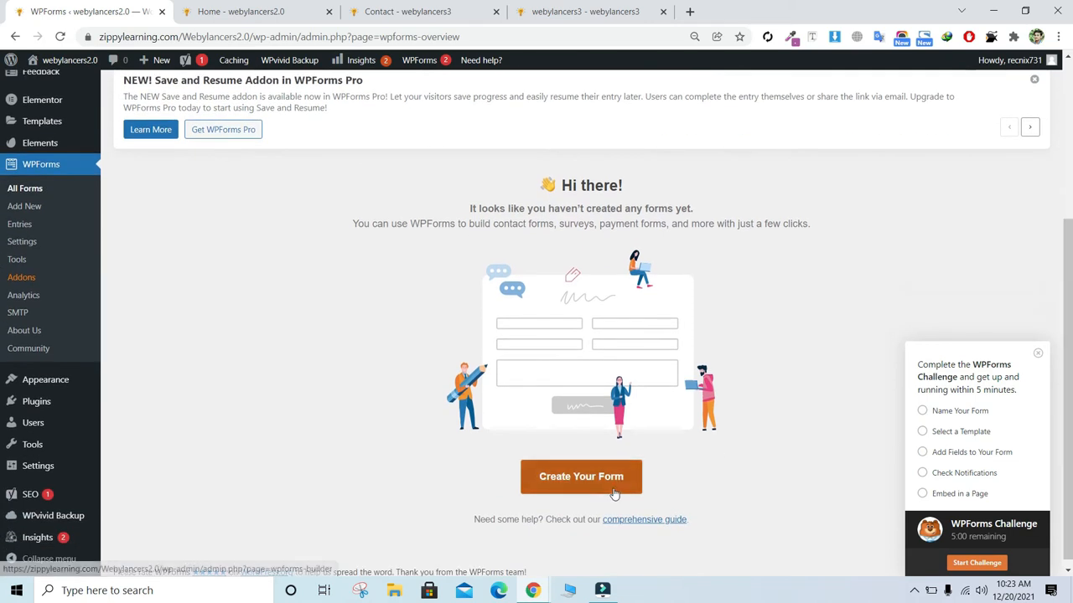
# Create a form from the Simple Contact Form template, save it with its default fields and exit the form builder
pyautogui.click(584, 488)
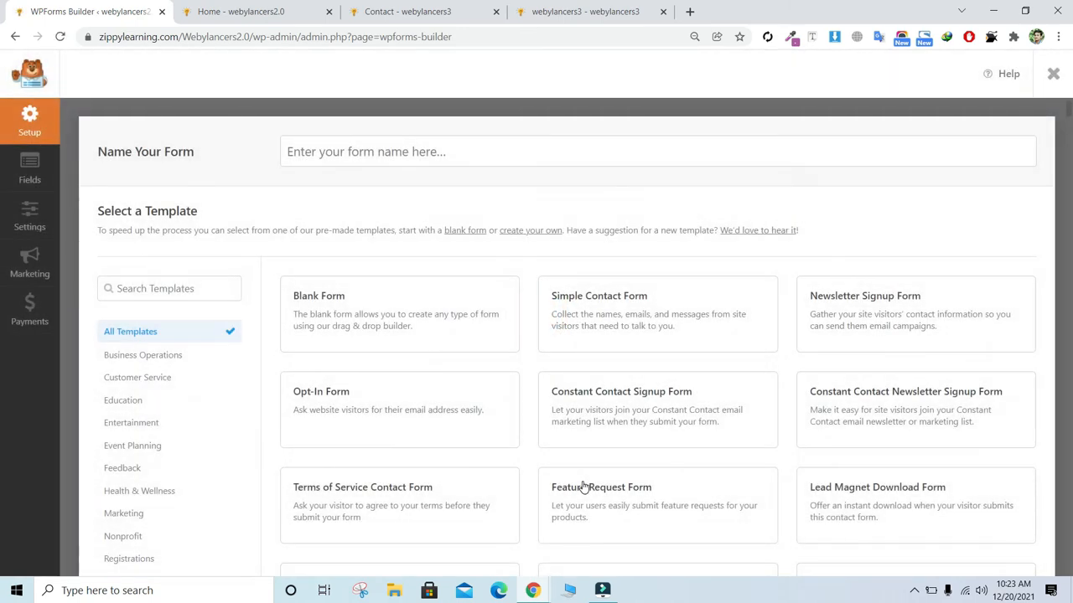
pyautogui.moveTo(630, 338)
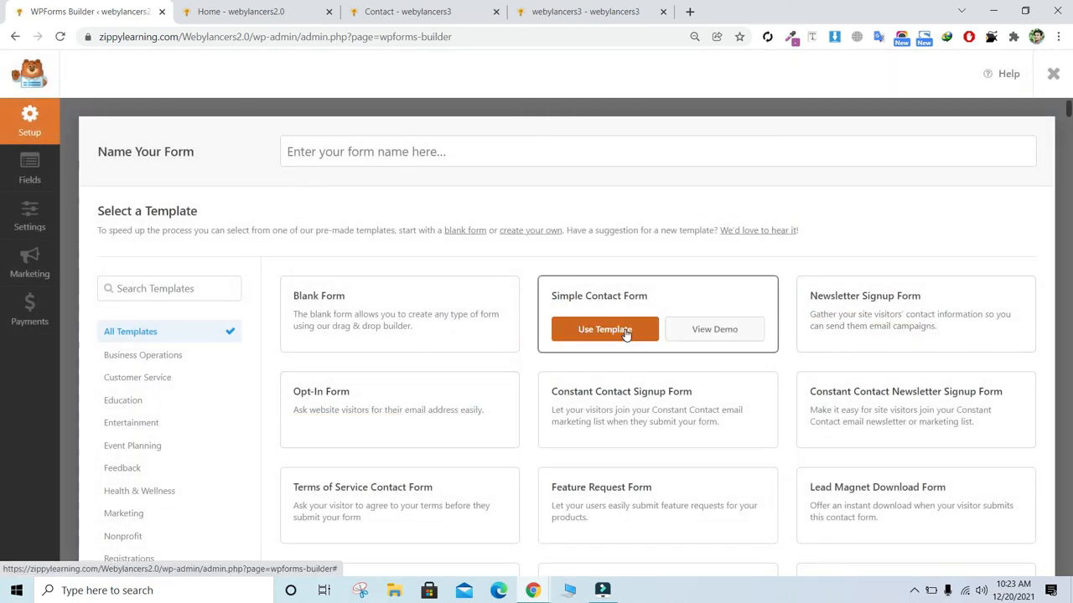
pyautogui.click(625, 332)
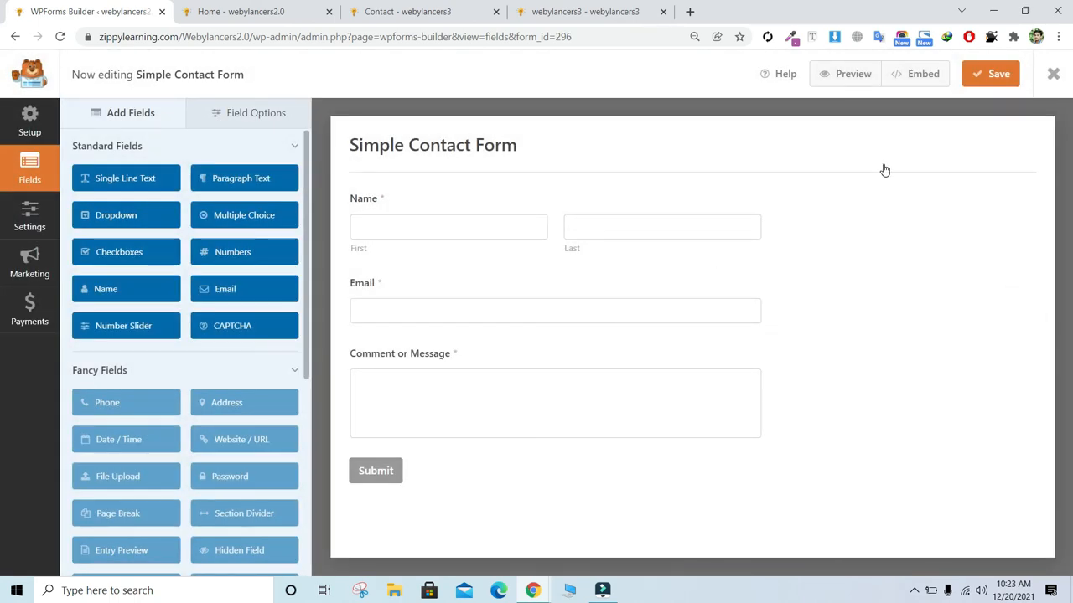
pyautogui.click(1014, 73)
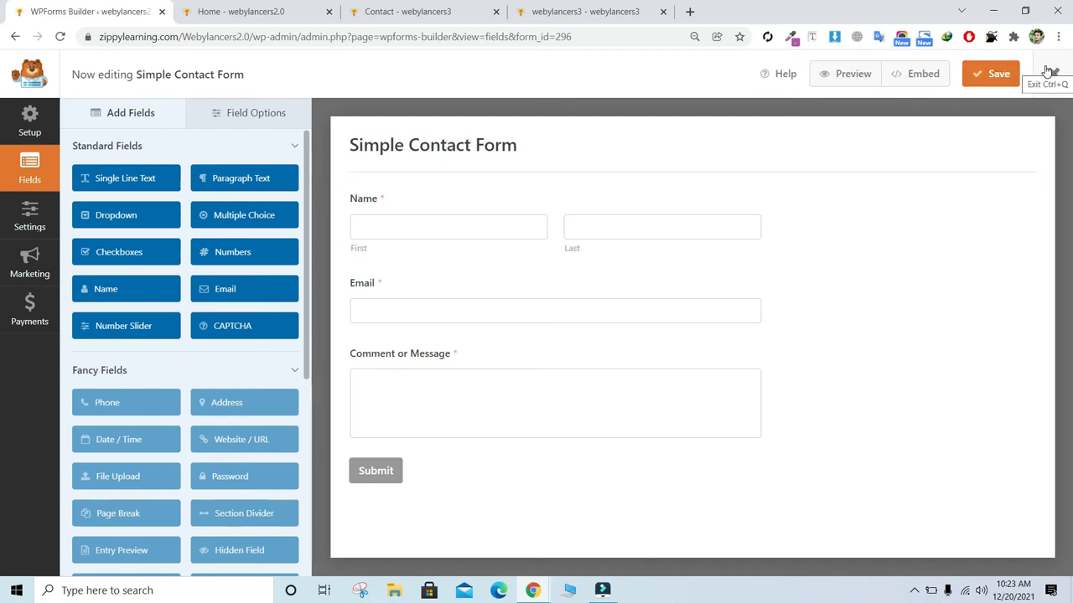
pyautogui.click(1049, 73)
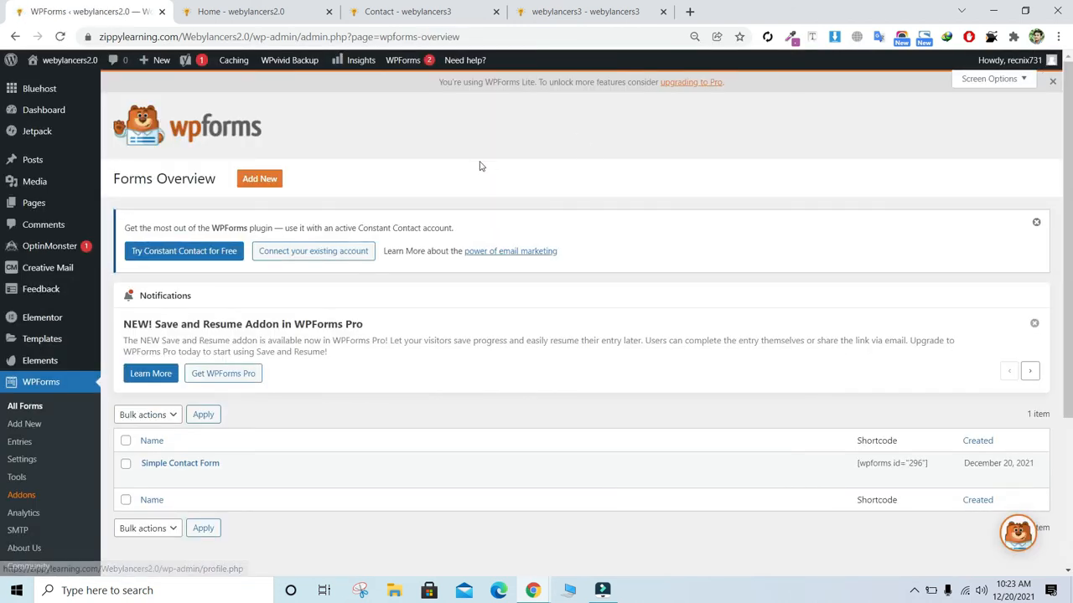
# Add a new page titled Contact and open it for editing with Elementor
pyautogui.moveTo(46, 205)
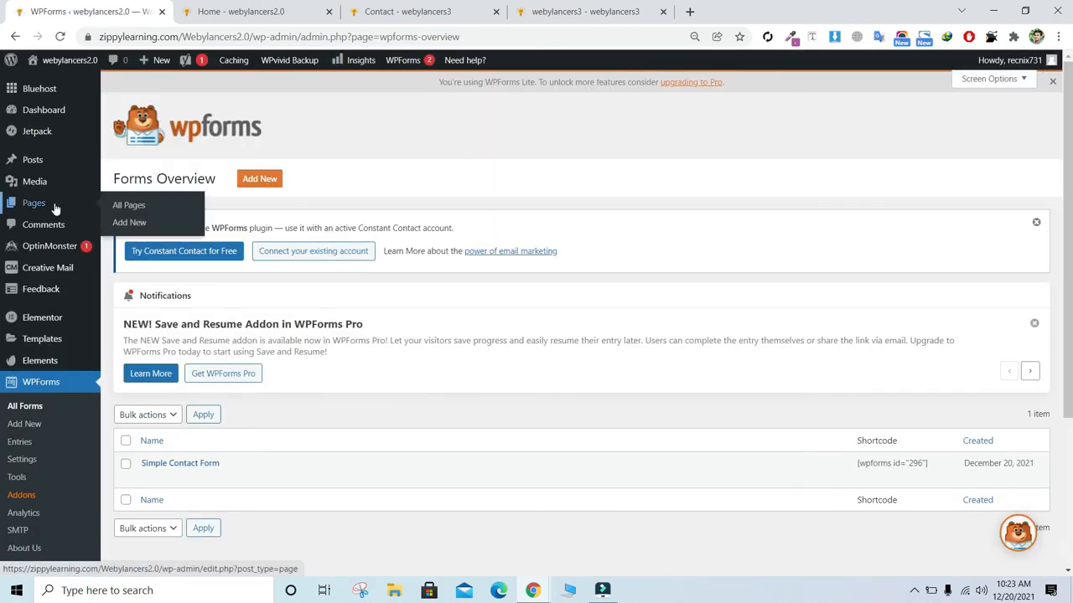
pyautogui.click(128, 223)
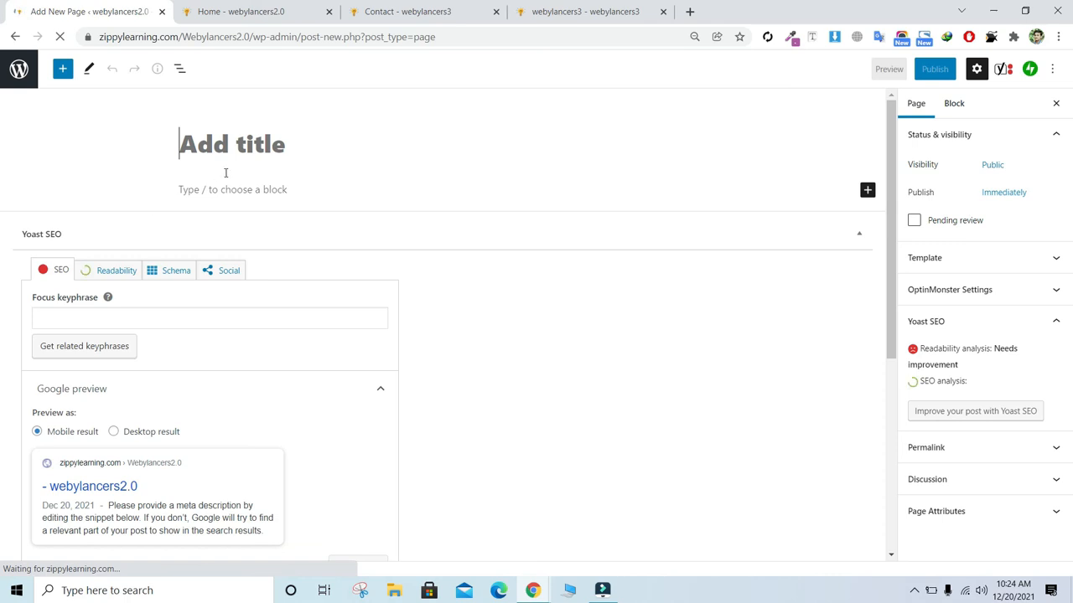
pyautogui.write('Co')
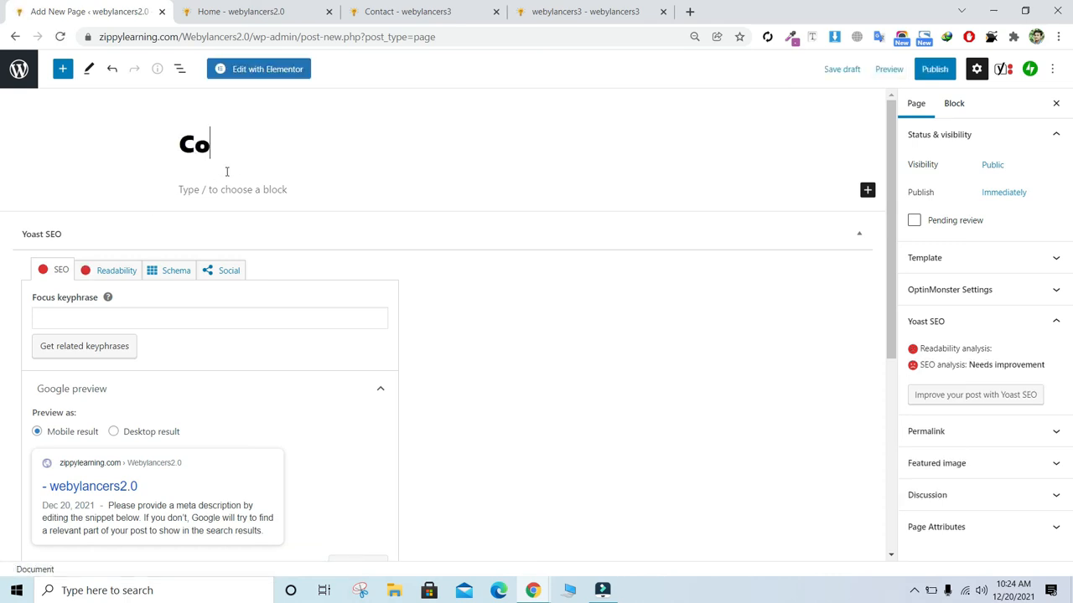
pyautogui.write('ntact')
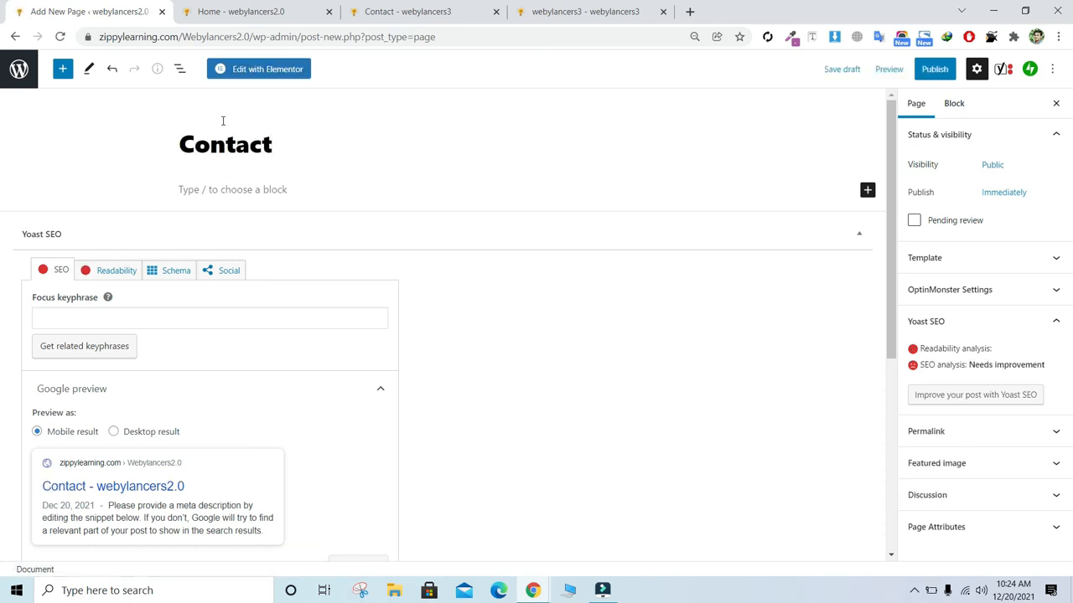
pyautogui.click(238, 68)
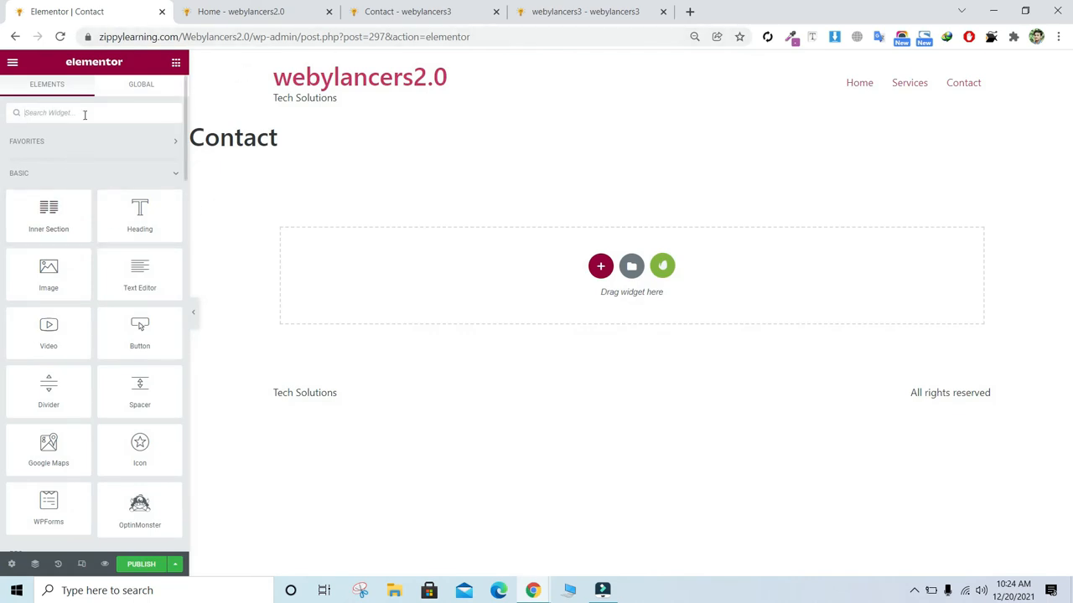
# Place a WPForms widget showing Simple Contact Form on the Contact page and publish the page
pyautogui.write('wpf')
pyautogui.moveTo(49, 155); pyautogui.dragTo(446, 298)
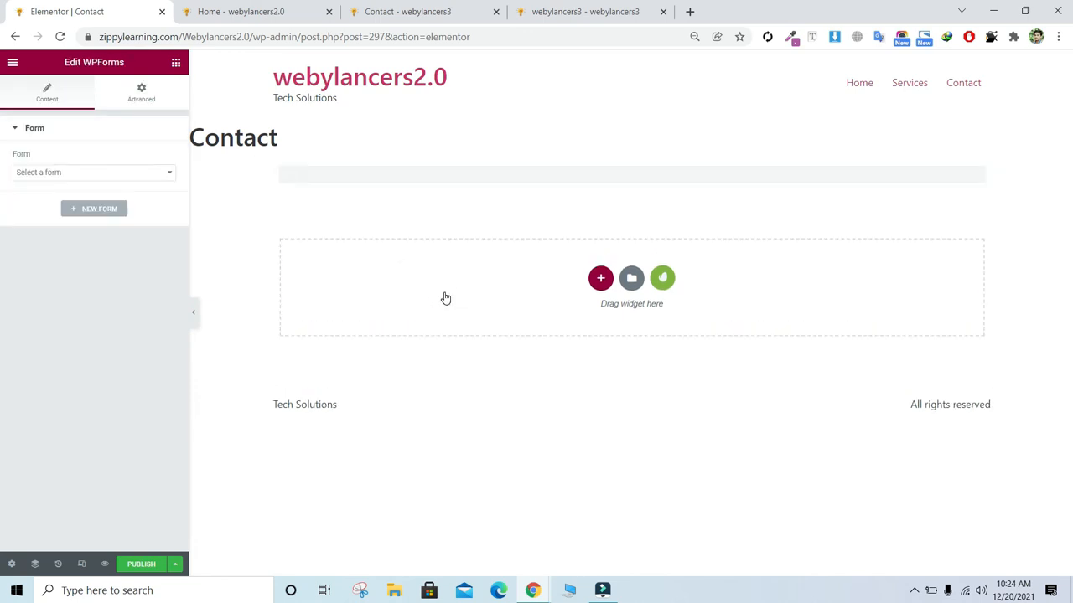
pyautogui.click(115, 181)
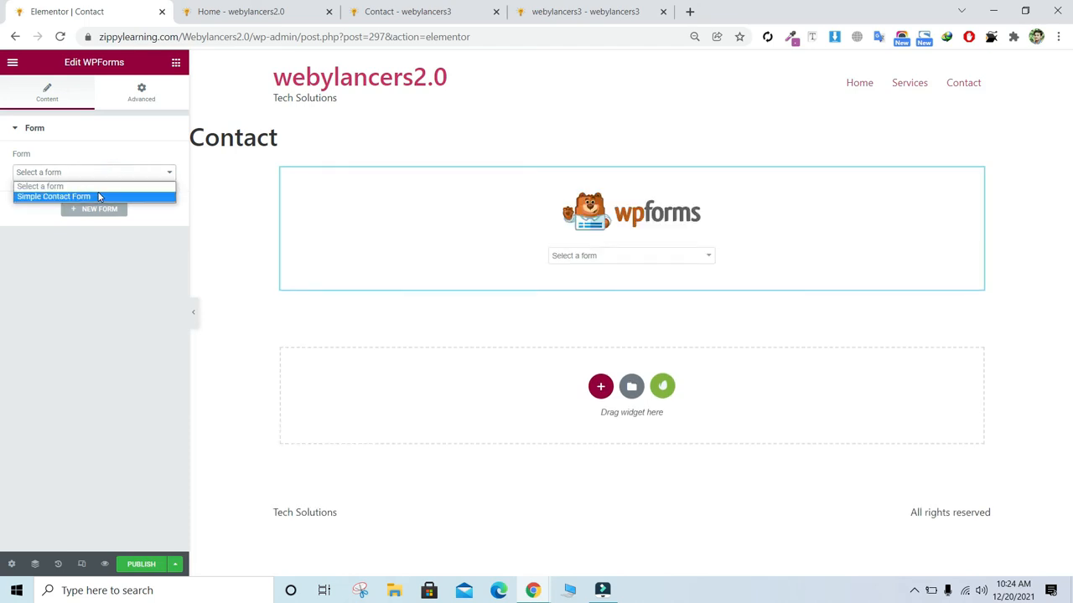
pyautogui.click(98, 197)
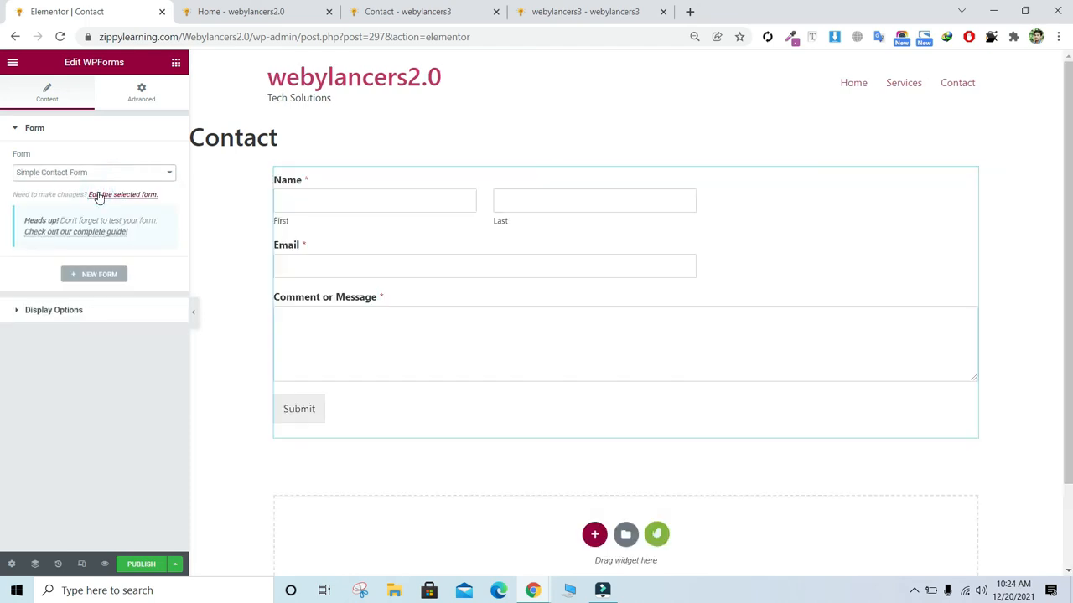
pyautogui.click(144, 568)
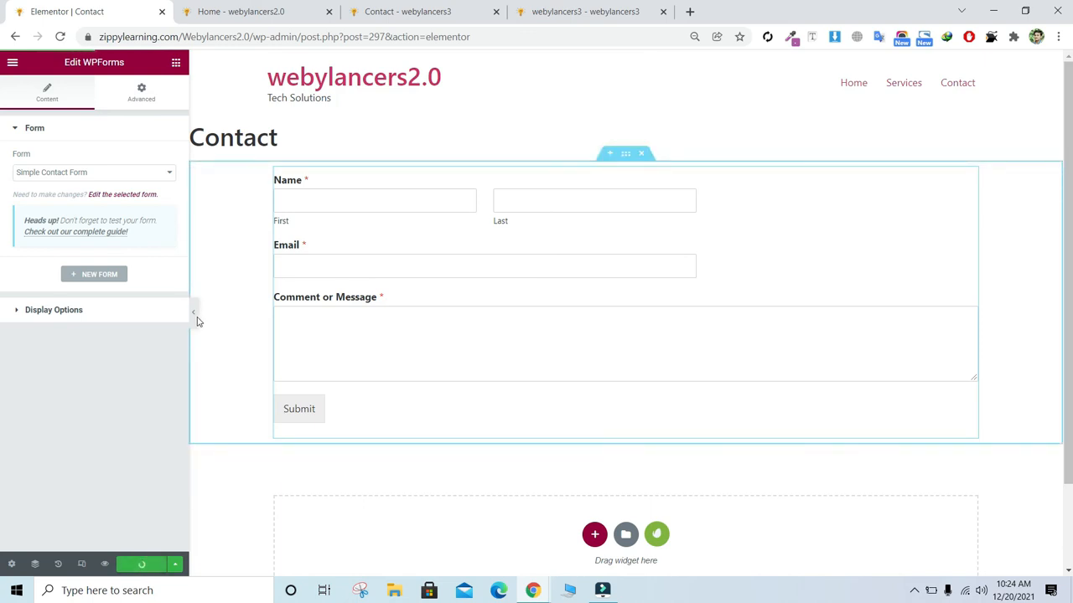
pyautogui.click(195, 320)
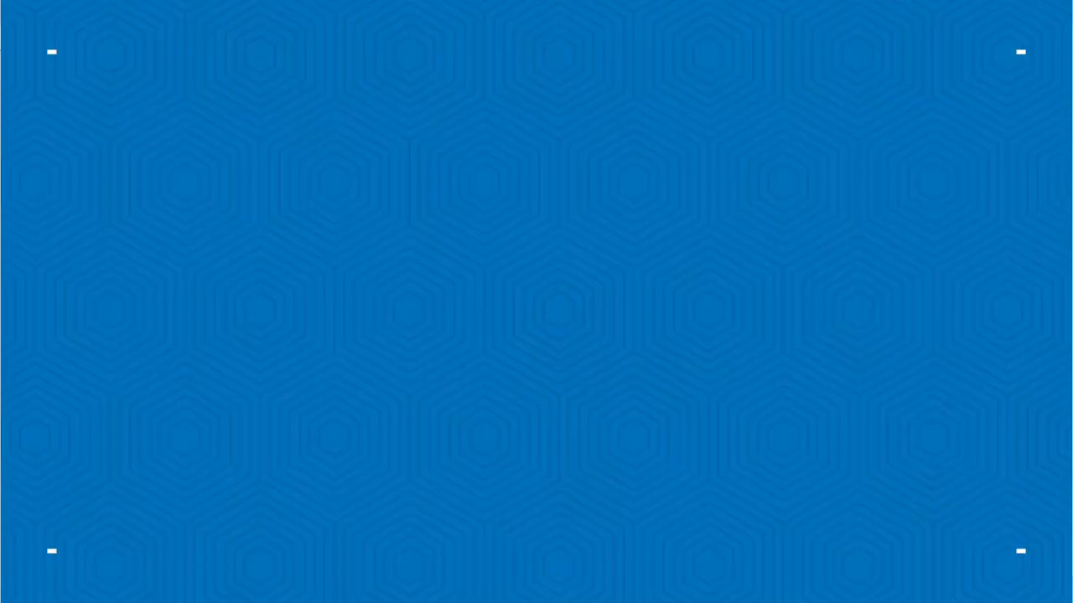